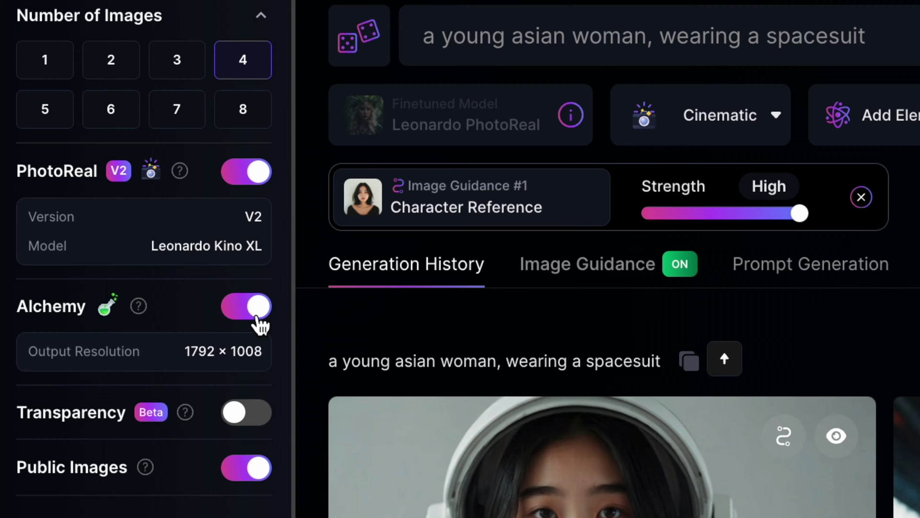
# Step: Add the woman's portrait as Image Input 1 with type Character Reference
pyautogui.scroll(-6, 255, 508)
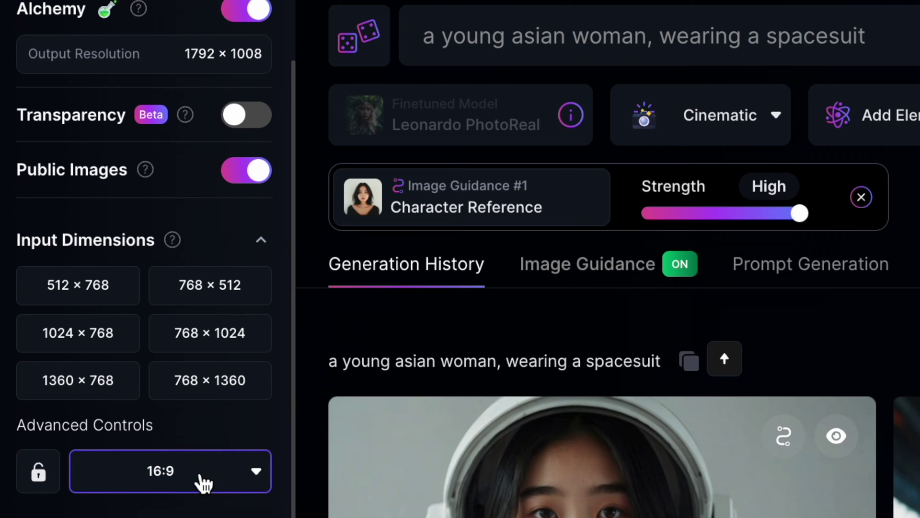
pyautogui.scroll(6, 204, 482)
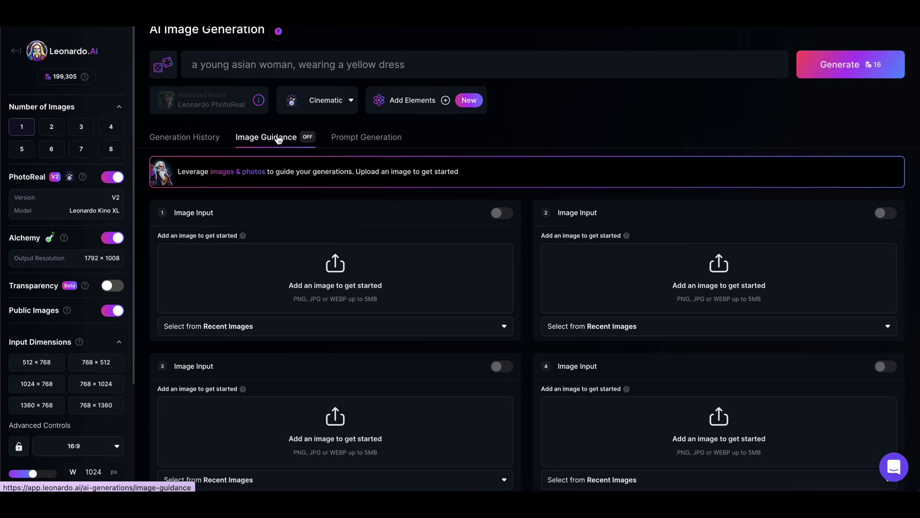
pyautogui.moveTo(395, 280); pyautogui.dragTo(364, 278)
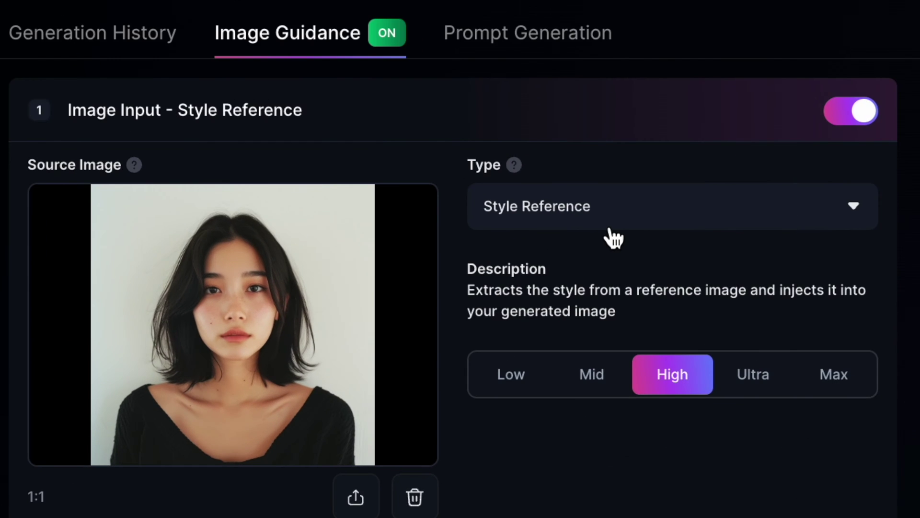
pyautogui.click(400, 277)
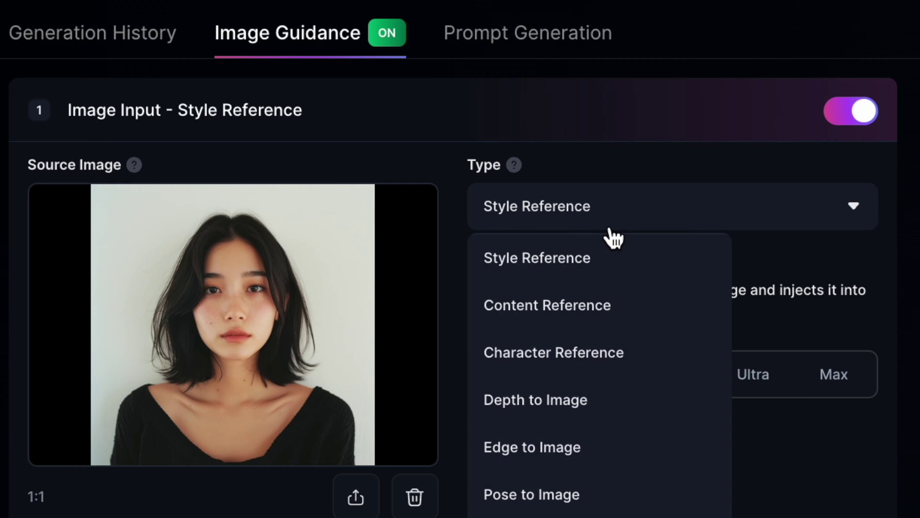
pyautogui.click(591, 355)
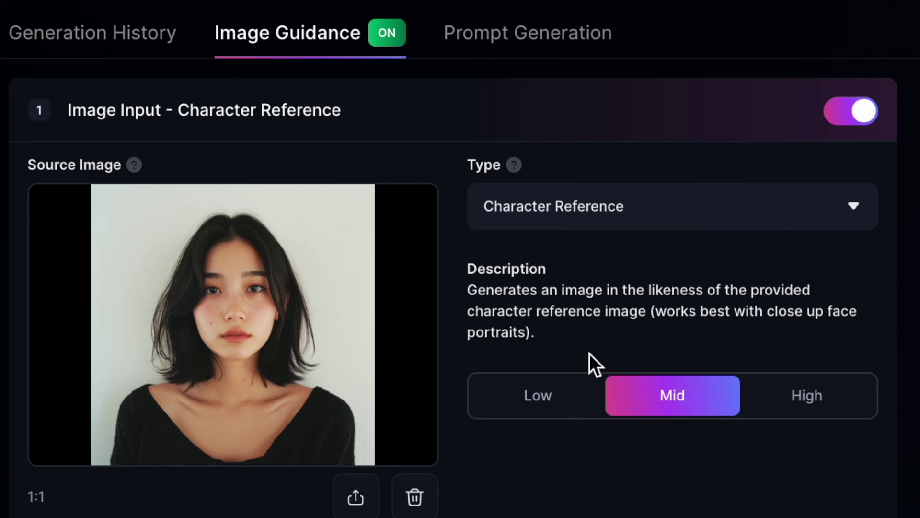
# Step: Set Character Reference strength to High and change the style preset from Cinematic to Portrait
pyautogui.click(830, 405)
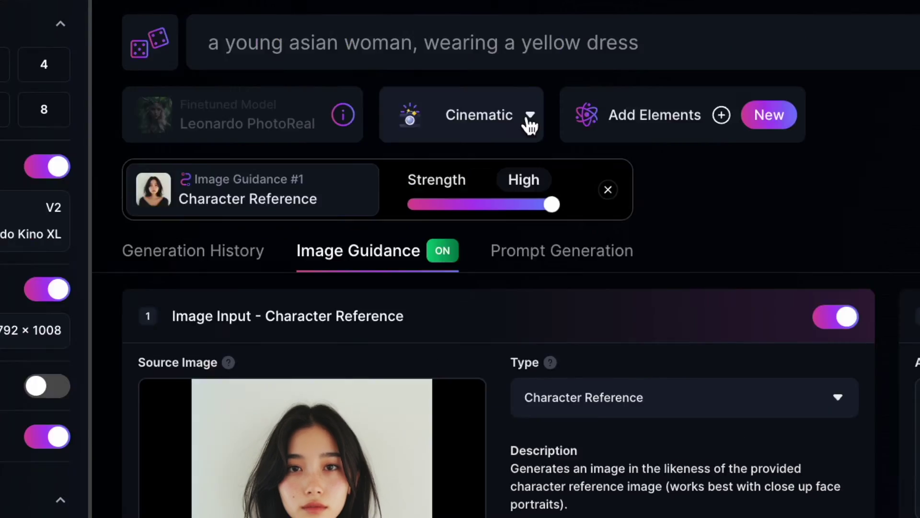
pyautogui.click(530, 117)
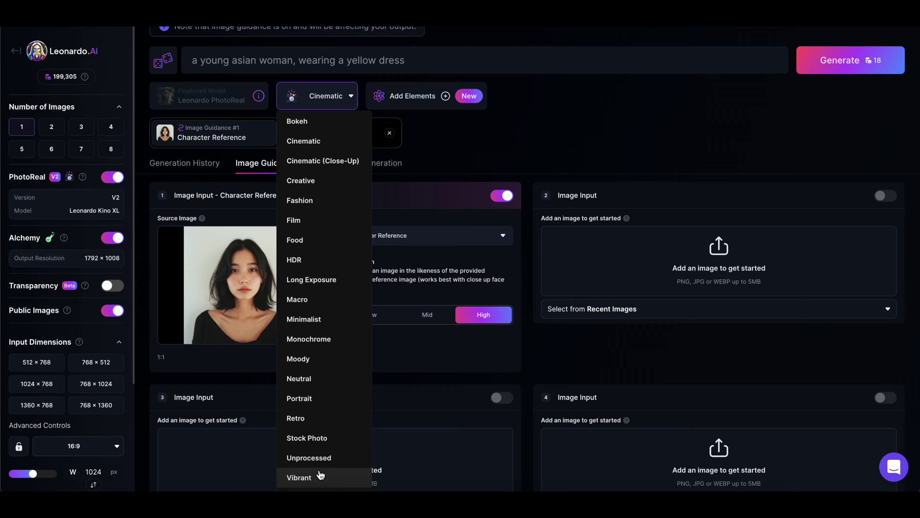
pyautogui.click(306, 399)
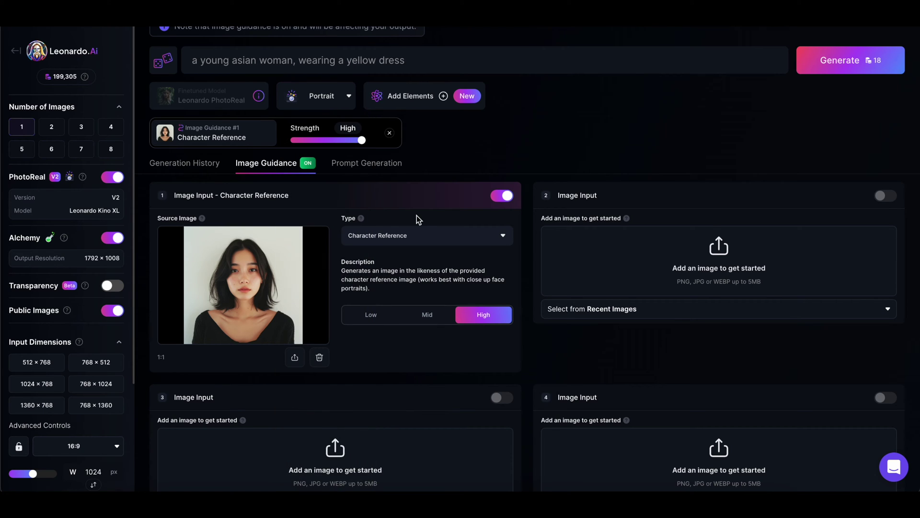
pyautogui.scroll(1, 416, 215)
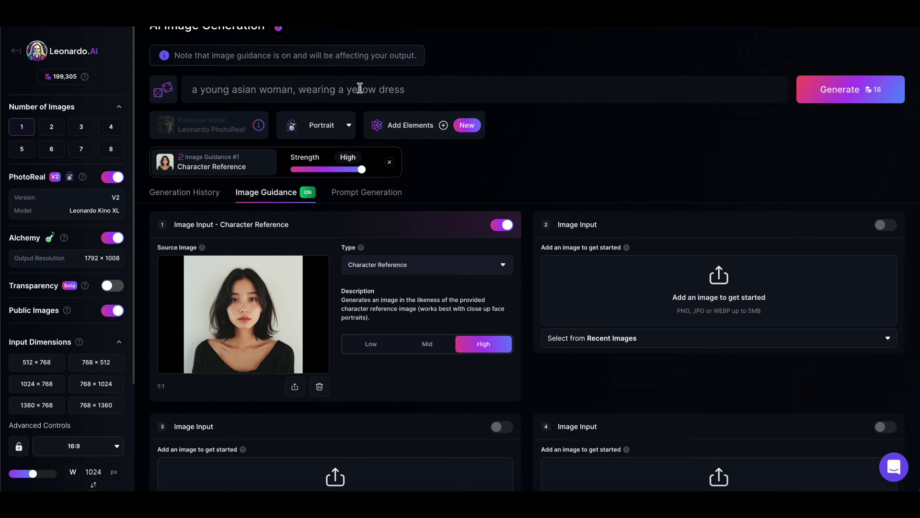
# Step: Replace 'yellow dress' in the prompt with 'cowboy hat' and review earlier generations
pyautogui.moveTo(412, 91); pyautogui.dragTo(346, 91)
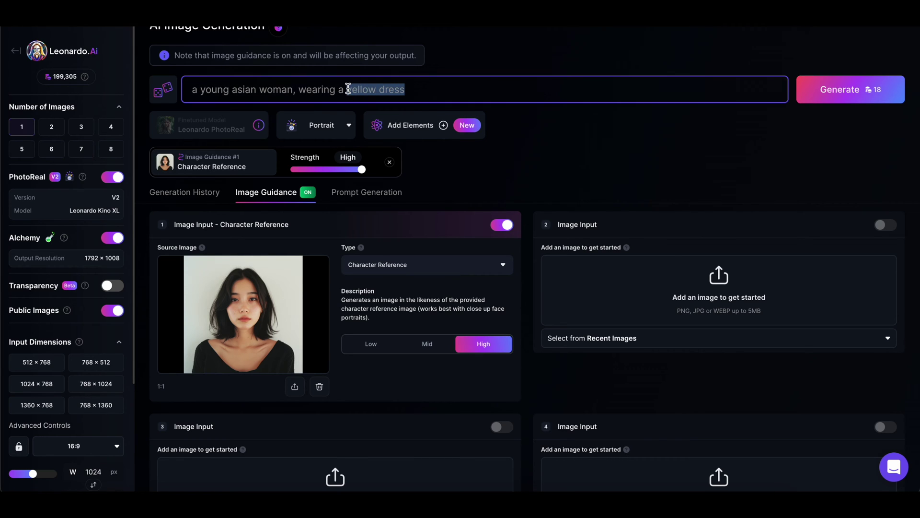
pyautogui.write('cowbo')
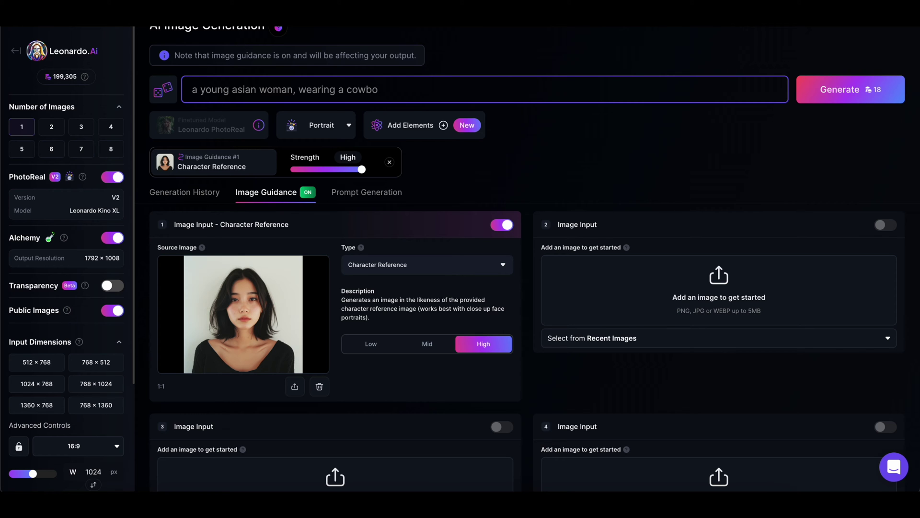
pyautogui.write('y hat')
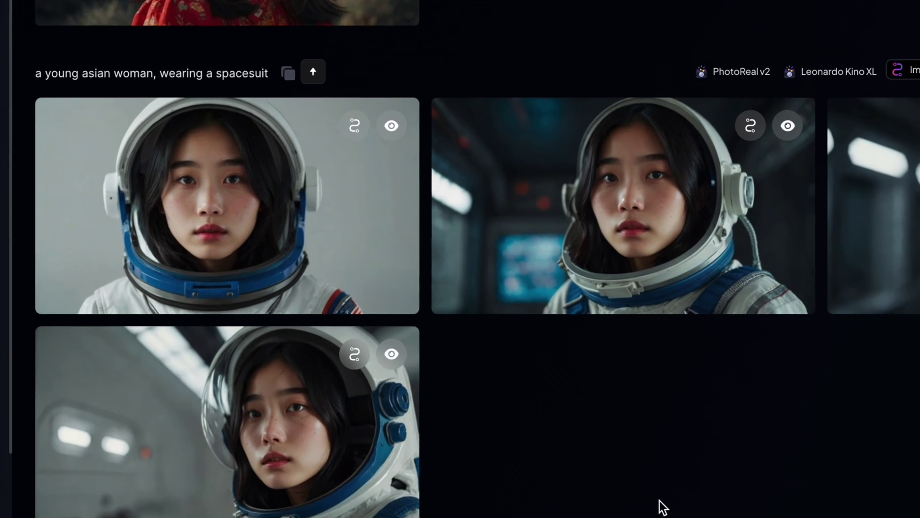
pyautogui.scroll(7, 669, 514)
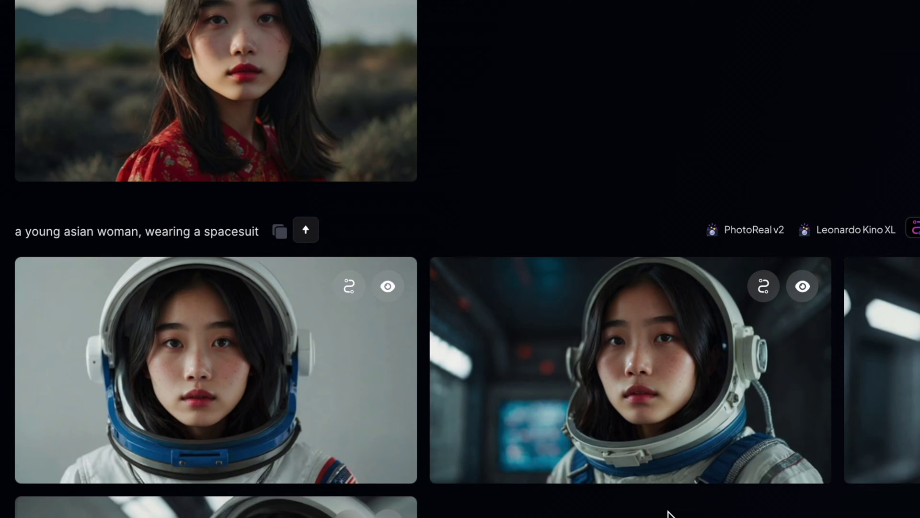
pyautogui.scroll(6, 669, 514)
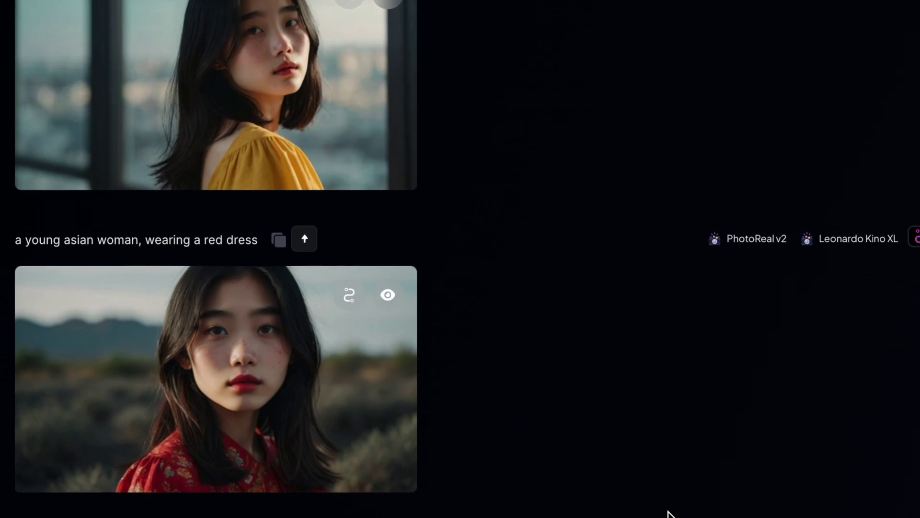
pyautogui.scroll(6, 669, 514)
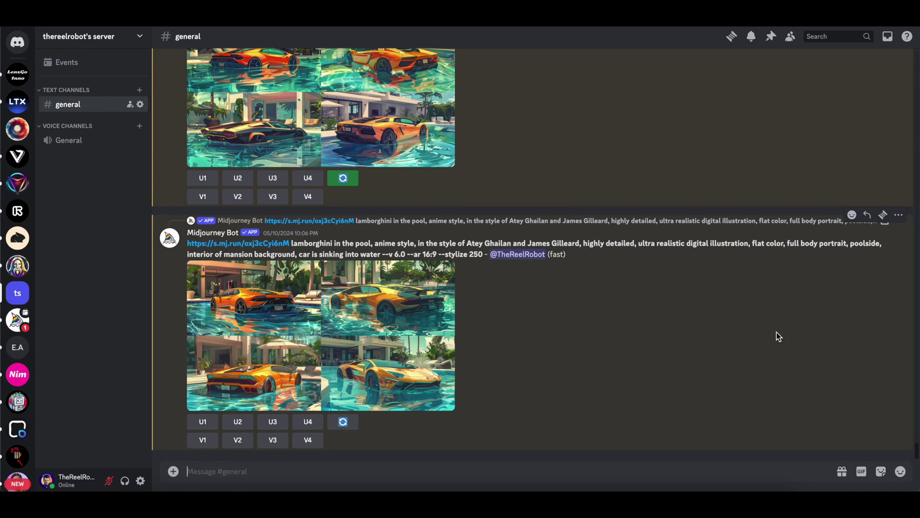
# Step: Upload the portrait to #general and copy its image address from the enlarged view
pyautogui.moveTo(735, 498); pyautogui.dragTo(441, 344)
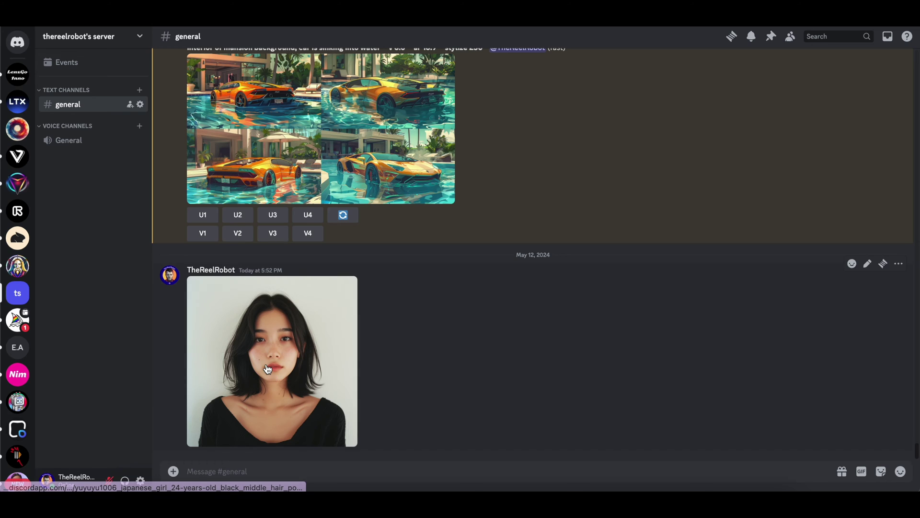
pyautogui.click(287, 360)
pyautogui.rightClick(512, 259)
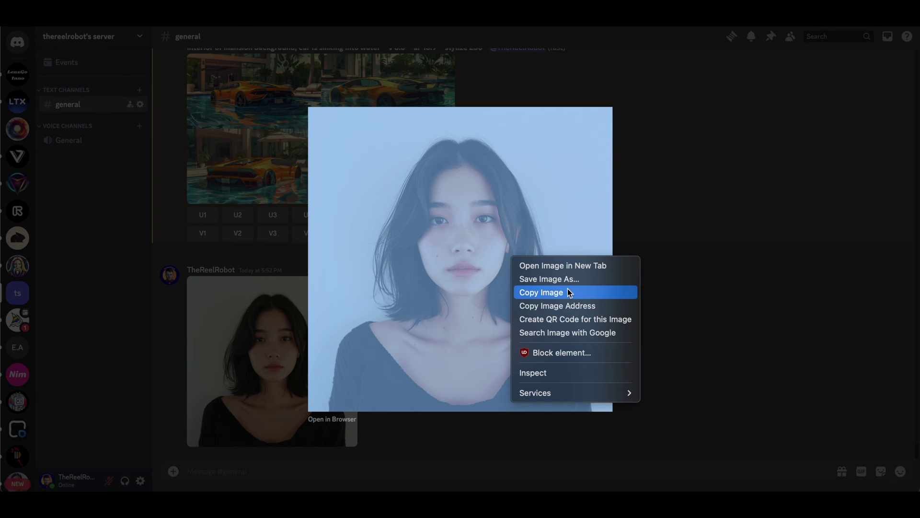
pyautogui.click(570, 308)
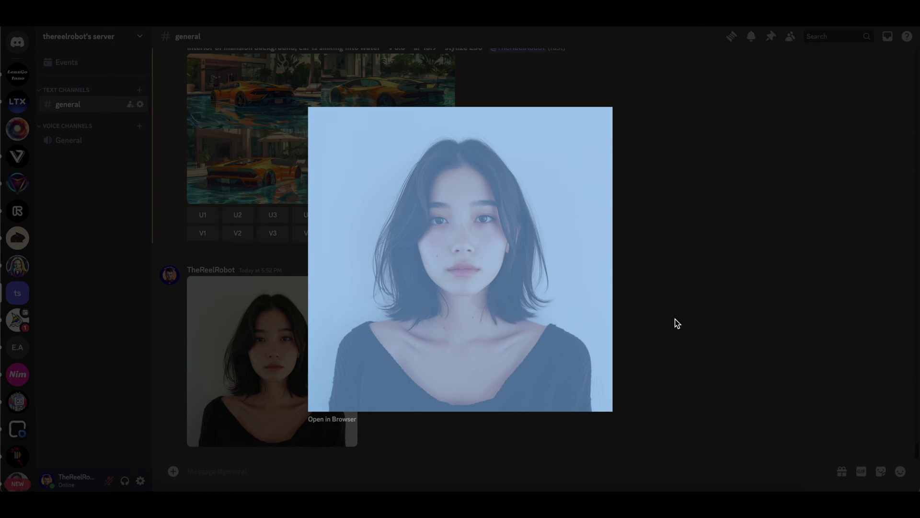
pyautogui.click(404, 443)
# Step: Send /imagine 'a young asian woman, wearing a cowboy hat --ar 16:9 --cref' with the portrait link
pyautogui.write('/im')
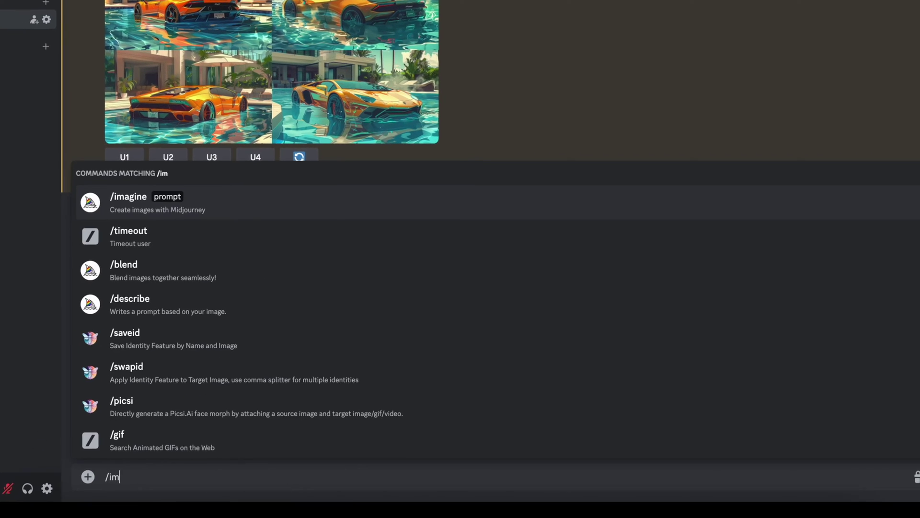
pyautogui.press('Return')
pyautogui.write('a young asian woman,')
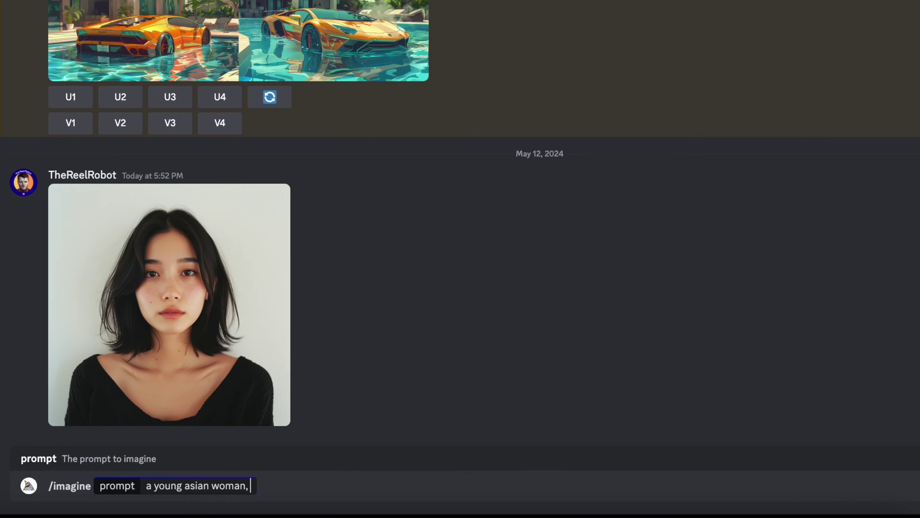
pyautogui.write(' wearing a cowboy hat --ar ')
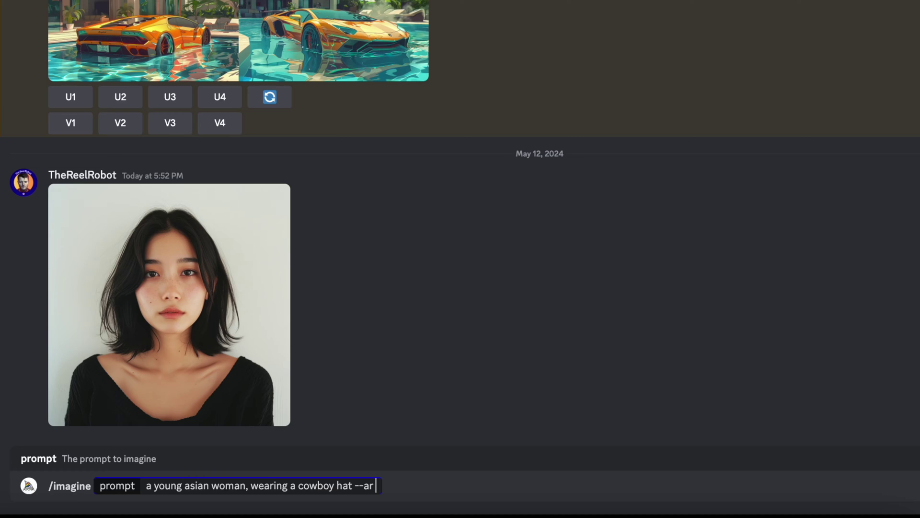
pyautogui.write('16:9 --cref')
pyautogui.hotkey('ctrl', 'v')
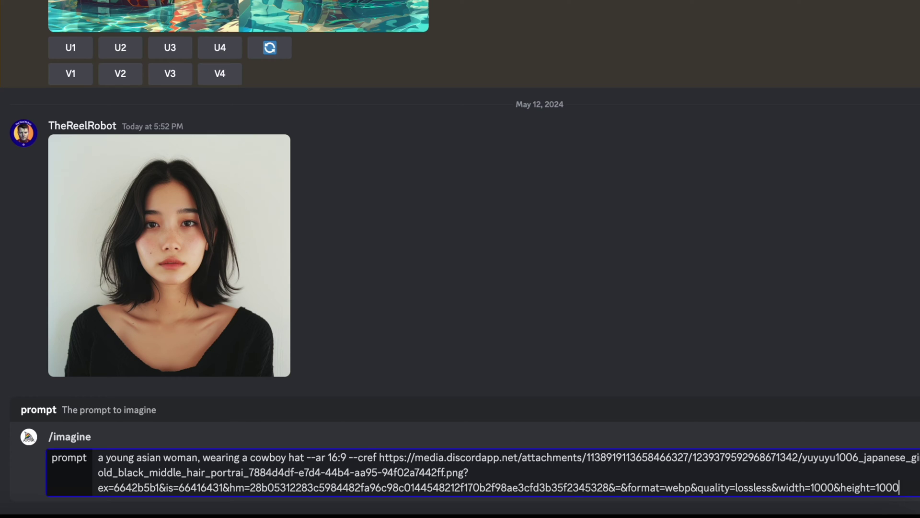
pyautogui.press('Return')
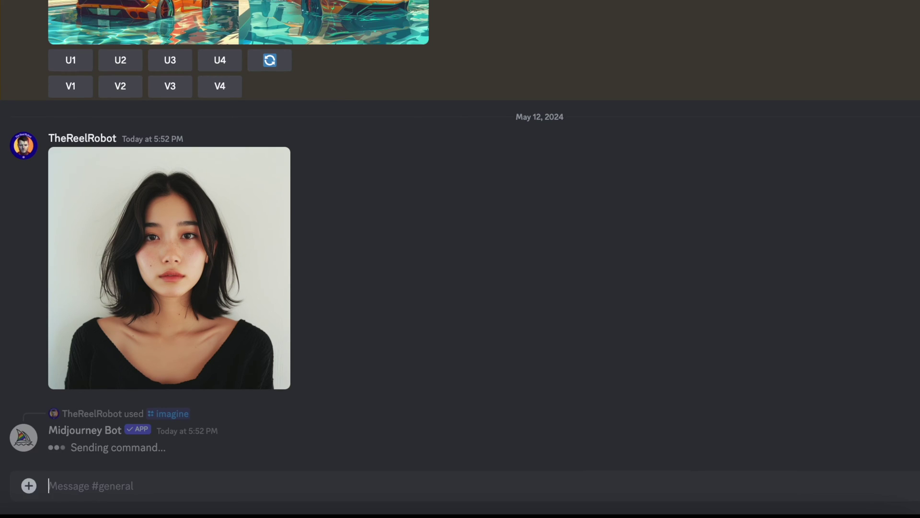
pyautogui.write('/imagine prompt a young asian woman, wearing a yellow dress --ar 16')
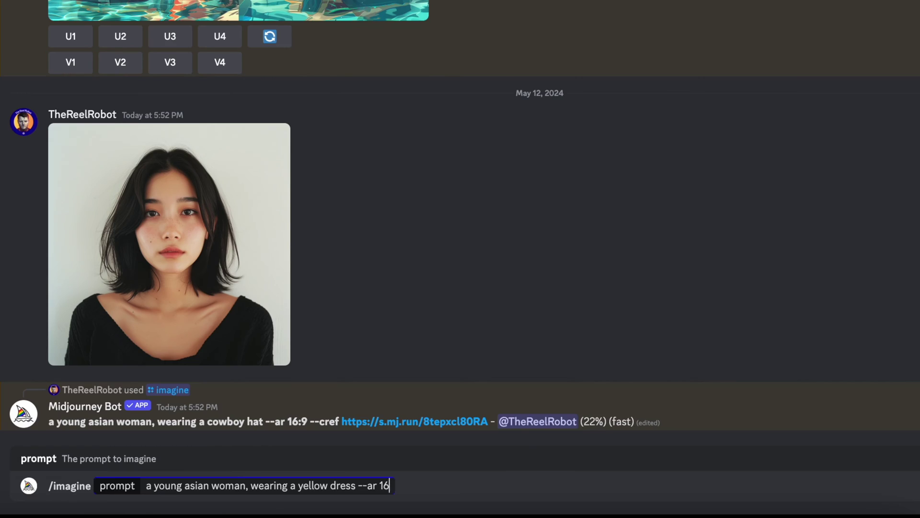
pyautogui.press('Return')
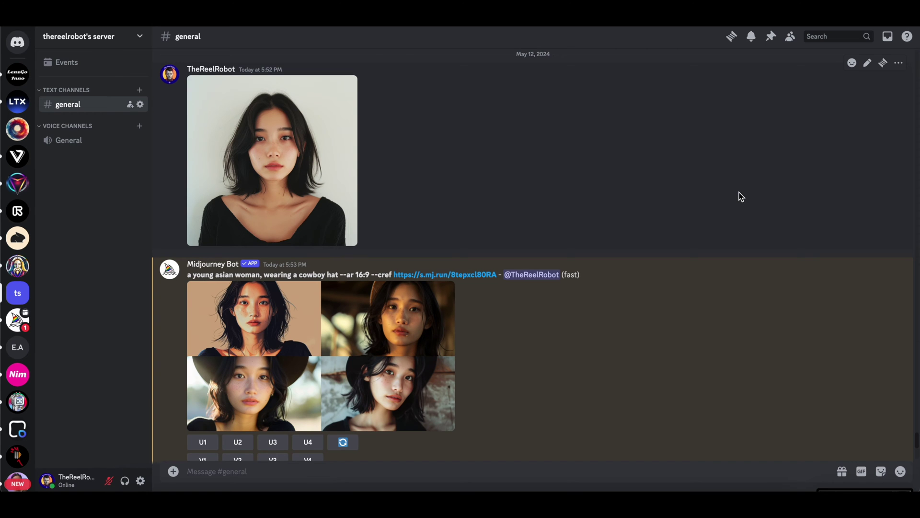
# Step: Enlarge the reference portrait and result grids, ending on the space-suit grid
pyautogui.click(342, 122)
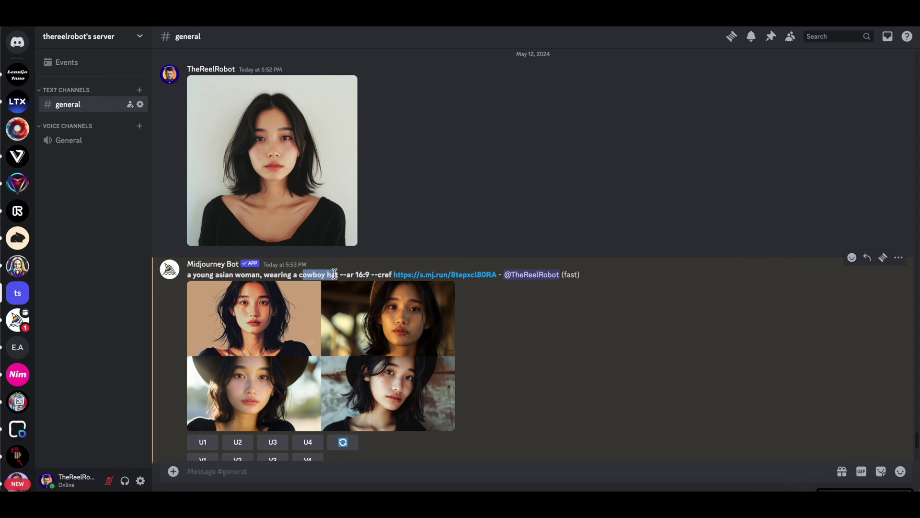
pyautogui.click(333, 348)
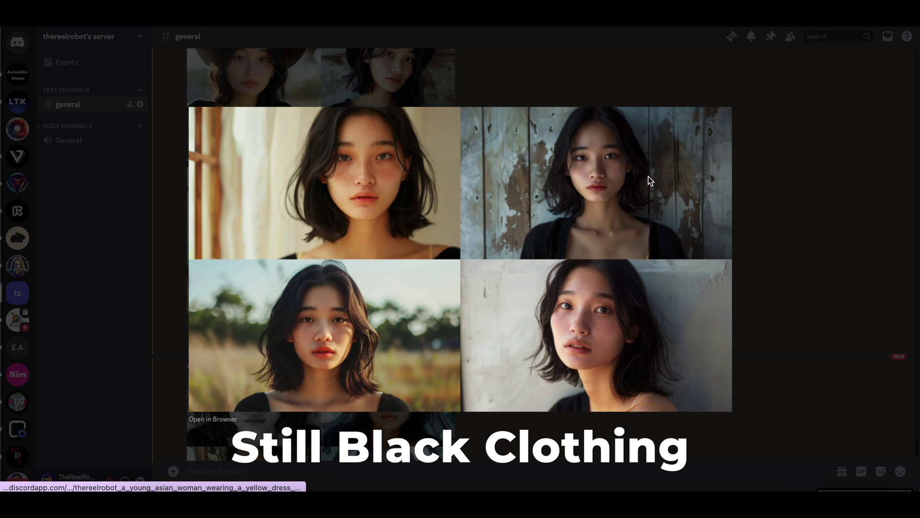
pyautogui.click(795, 228)
pyautogui.scroll(-3, 513, 257)
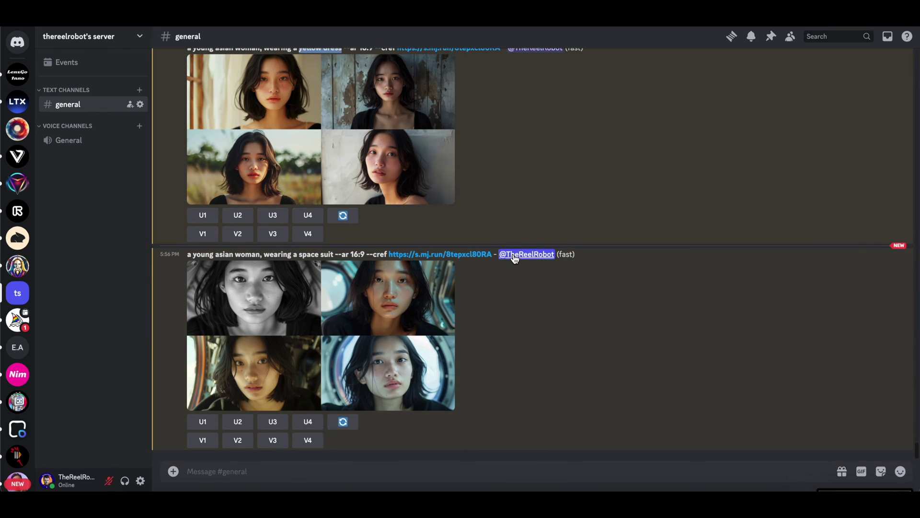
pyautogui.click(410, 315)
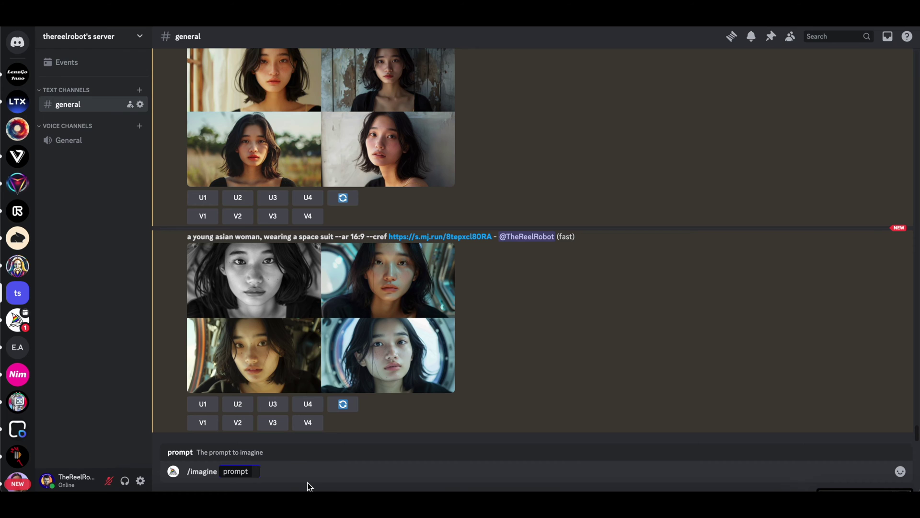
# Step: Resend the space-suit prompt with --cw 30 added
pyautogui.press('super+v')
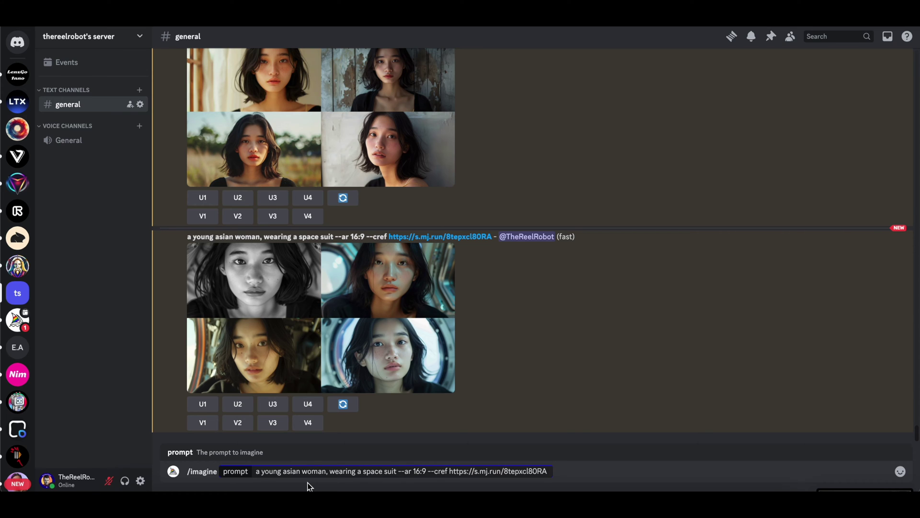
pyautogui.write('--cw')
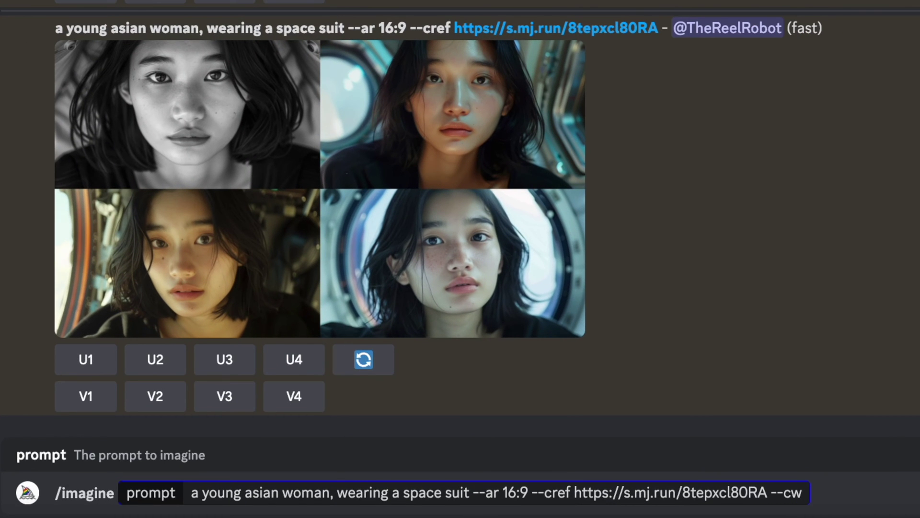
pyautogui.write(' 30')
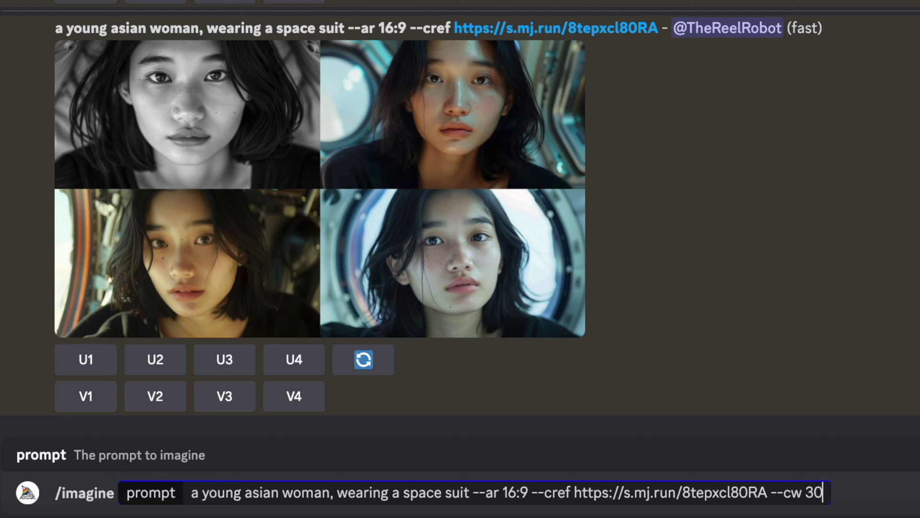
pyautogui.press('Return')
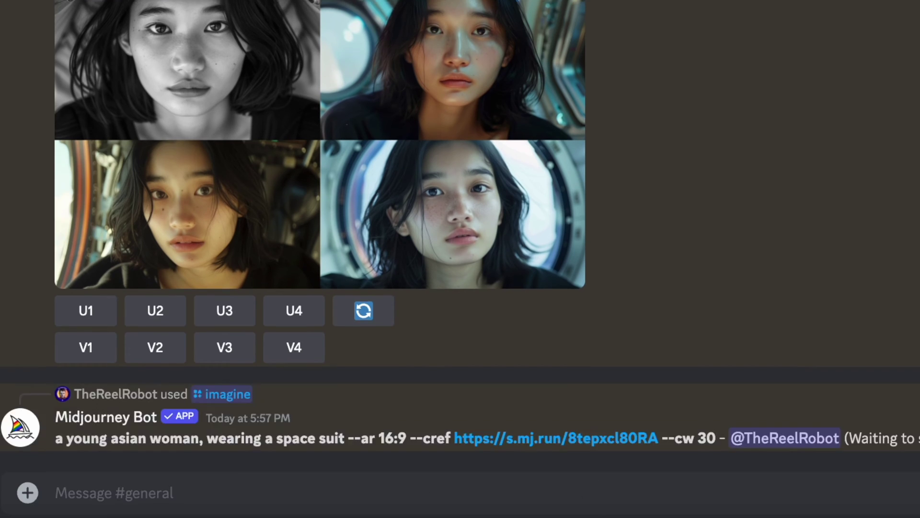
# Step: Edit the recalled prompt to 'yellow dress' with --cw 30
pyautogui.hotkey('ctrl', 'v')
pyautogui.moveTo(470, 494); pyautogui.dragTo(404, 499)
pyautogui.write('yellow')
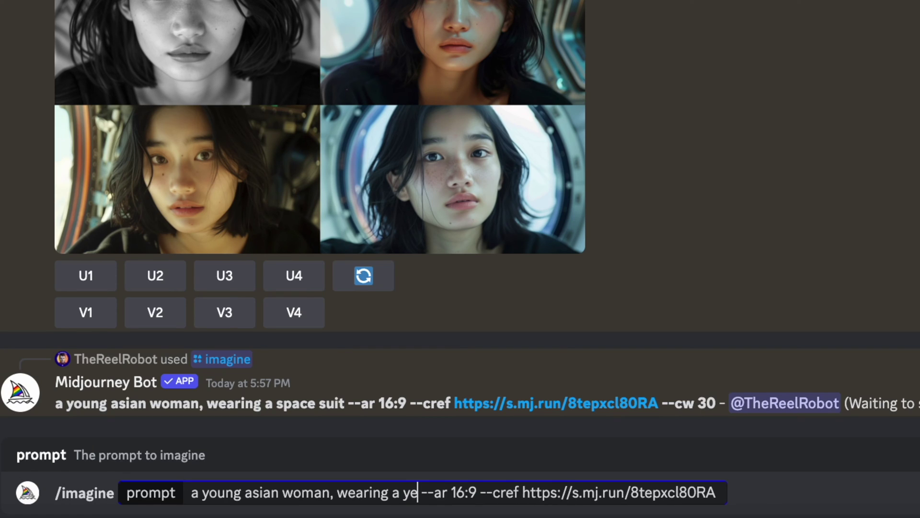
pyautogui.write(' dress')
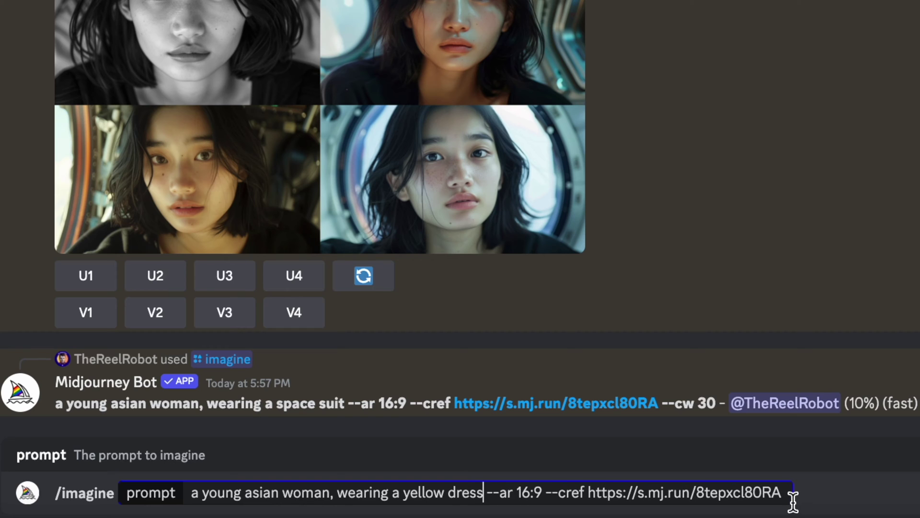
pyautogui.click(791, 497)
pyautogui.write('--cw 30')
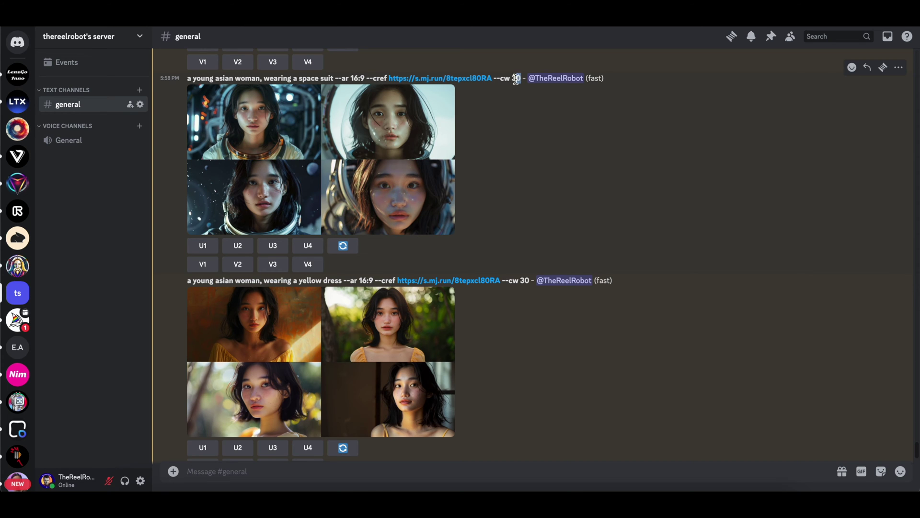
# Step: Check the --cw 30 setting and enlarge the new space-suit and yellow-dress results
pyautogui.moveTo(515, 79); pyautogui.dragTo(493, 79)
pyautogui.click(329, 142)
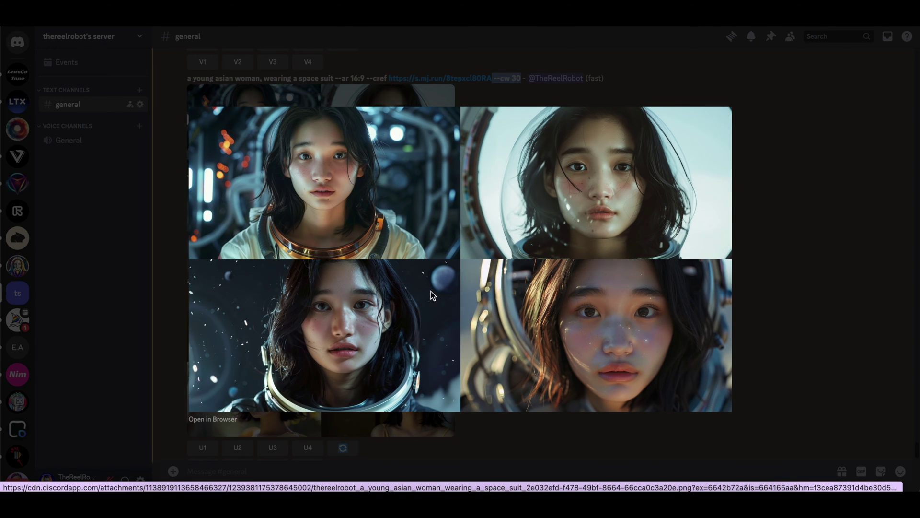
pyautogui.click(772, 191)
pyautogui.scroll(-7, 392, 126)
pyautogui.click(425, 350)
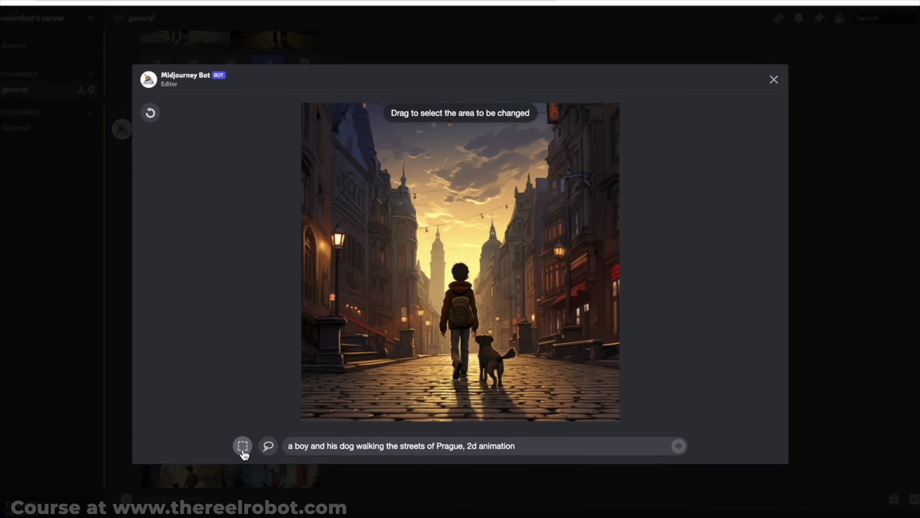
# Step: Mark the dog as the area to regenerate and start a new prompt 'a flu…'
pyautogui.moveTo(475, 334); pyautogui.dragTo(520, 389)
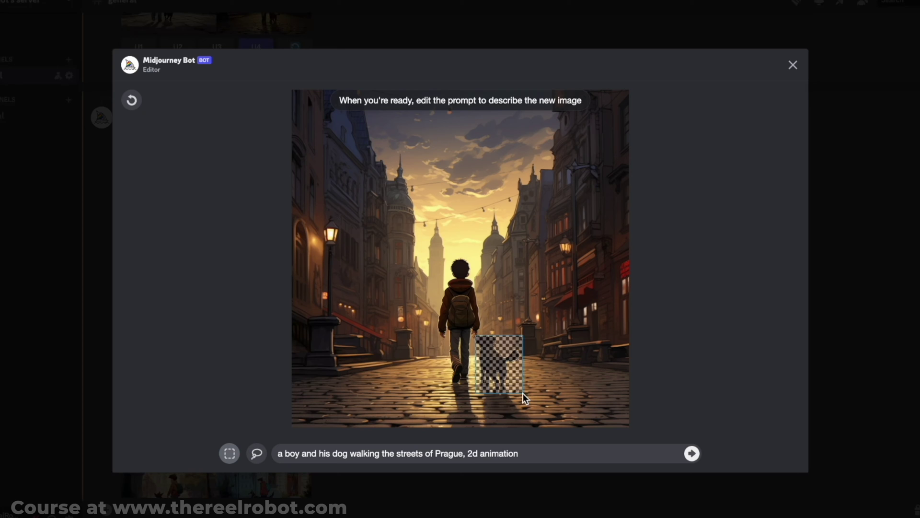
pyautogui.tripleClick(540, 454)
pyautogui.write('a fluffy white')
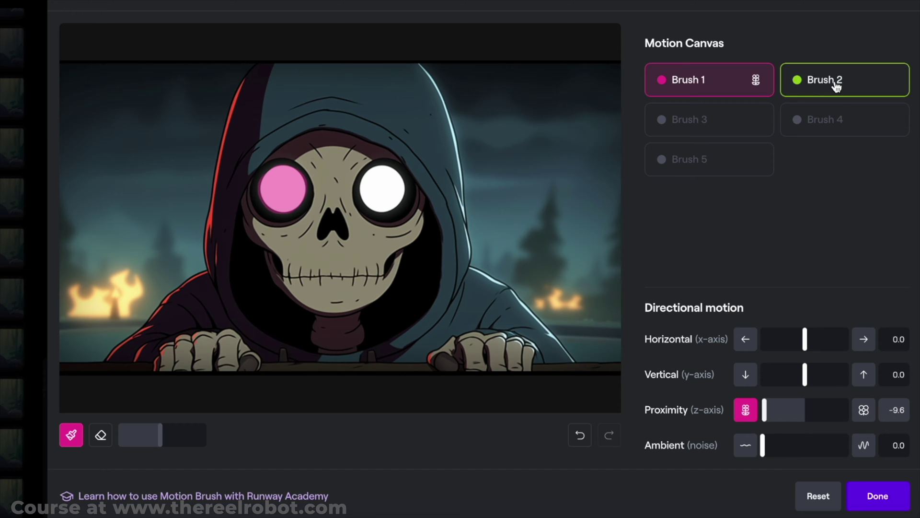
# Step: Apply the second motion brush, enter the snowy-ground fire-and-smoke prompt, and set 9:16
pyautogui.click(845, 80)
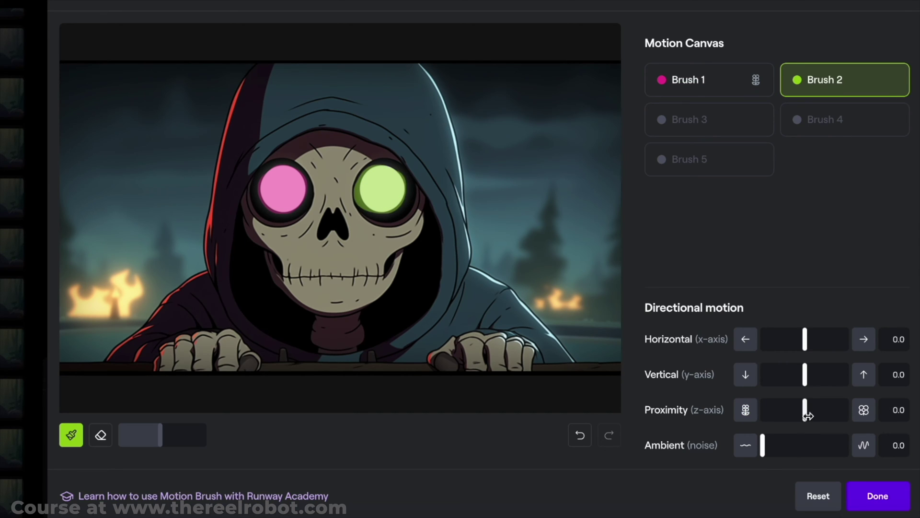
pyautogui.moveTo(808, 415); pyautogui.dragTo(846, 411)
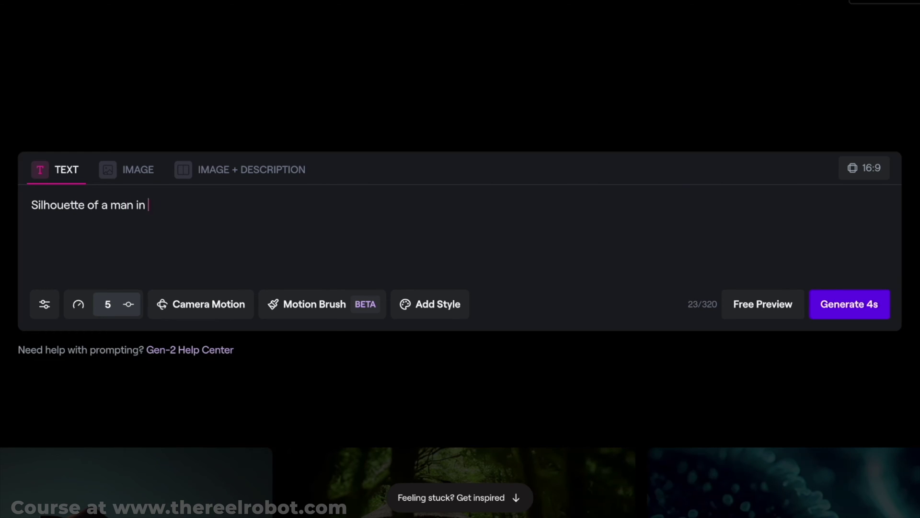
pyautogui.write('urban clothing, walking across snowy ground')
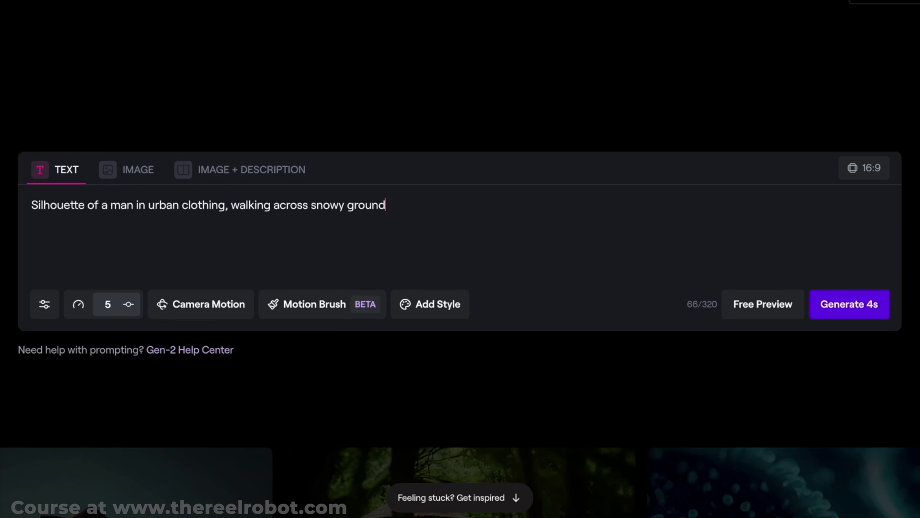
pyautogui.write(', fire and smoke in his path, cinem')
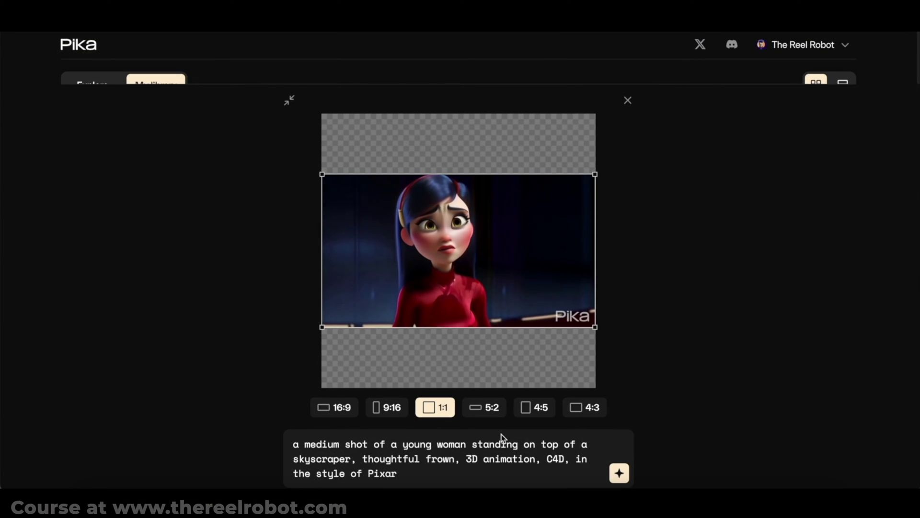
pyautogui.click(391, 415)
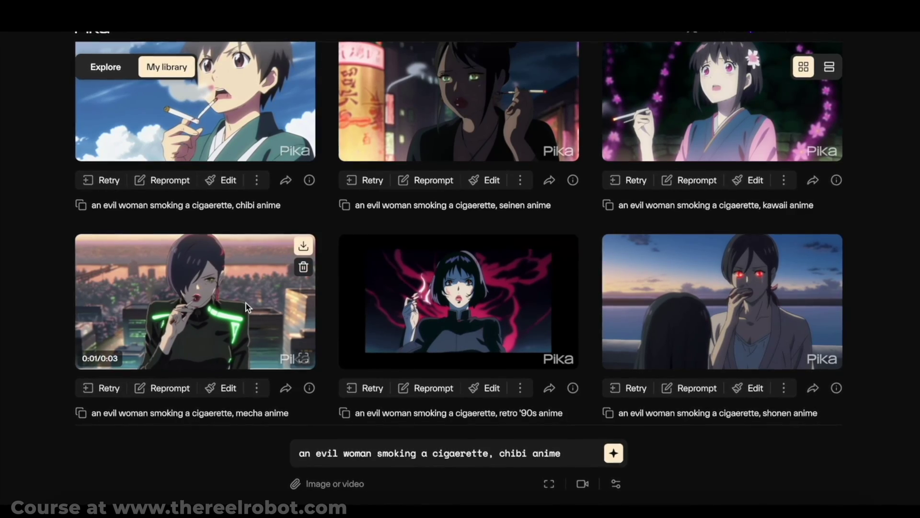
# Step: Preview the braam and Horror Metallic 2 sound effects
pyautogui.scroll(1, 662, 104)
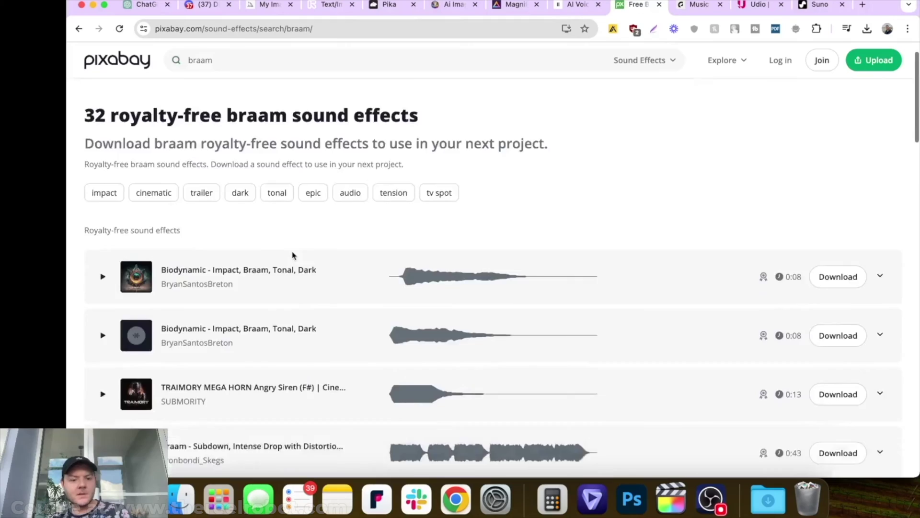
pyautogui.scroll(-5, 292, 255)
pyautogui.click(102, 217)
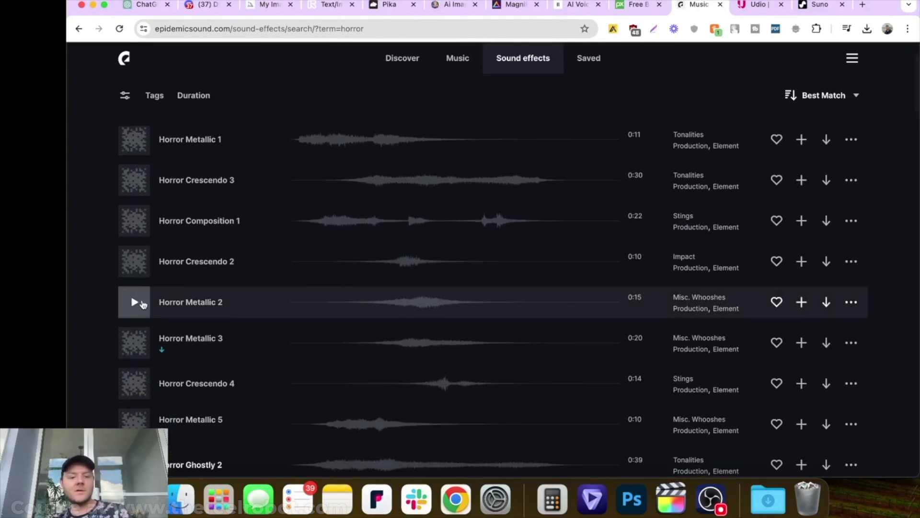
pyautogui.click(135, 302)
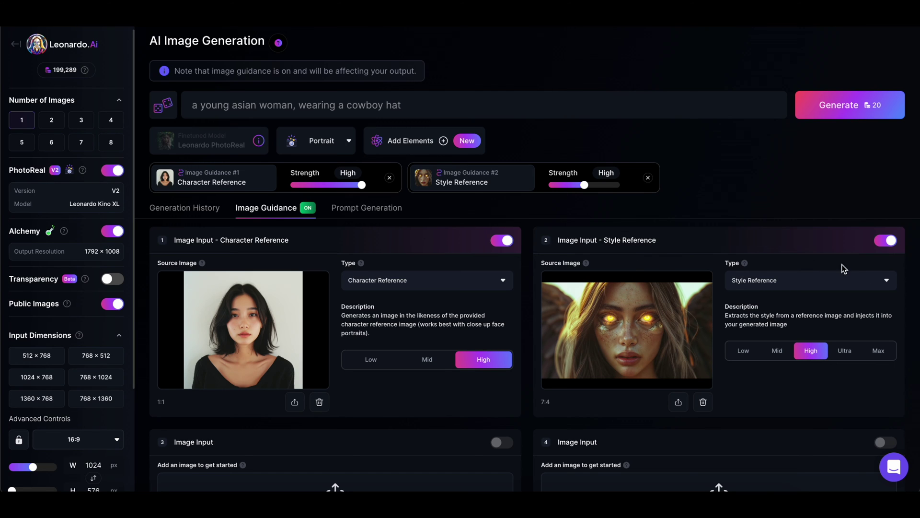
# Step: Set Style Reference strength to Max and Character Reference to Mid, then enlarge the second result
pyautogui.click(887, 282)
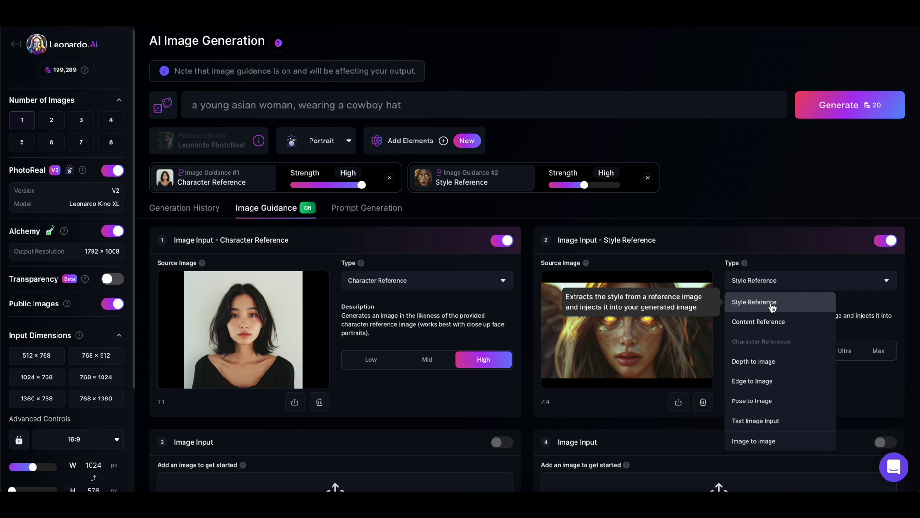
pyautogui.click(795, 191)
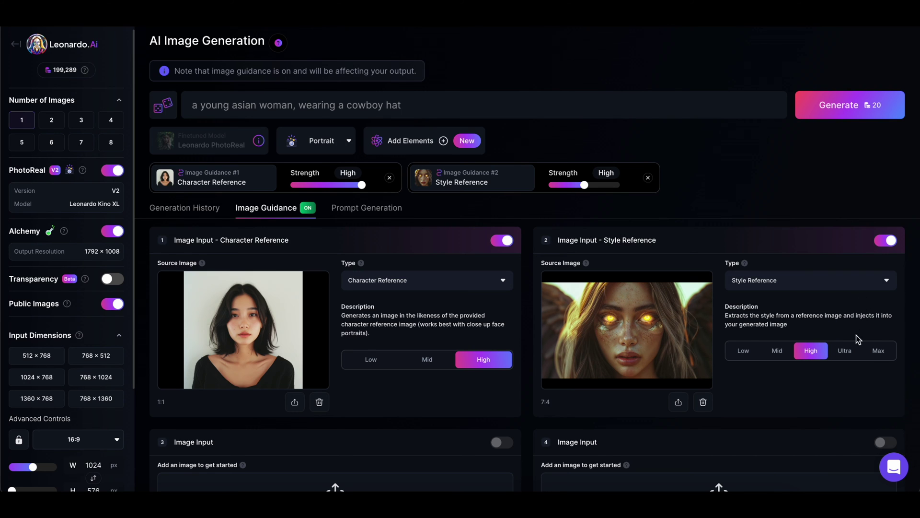
pyautogui.click(855, 354)
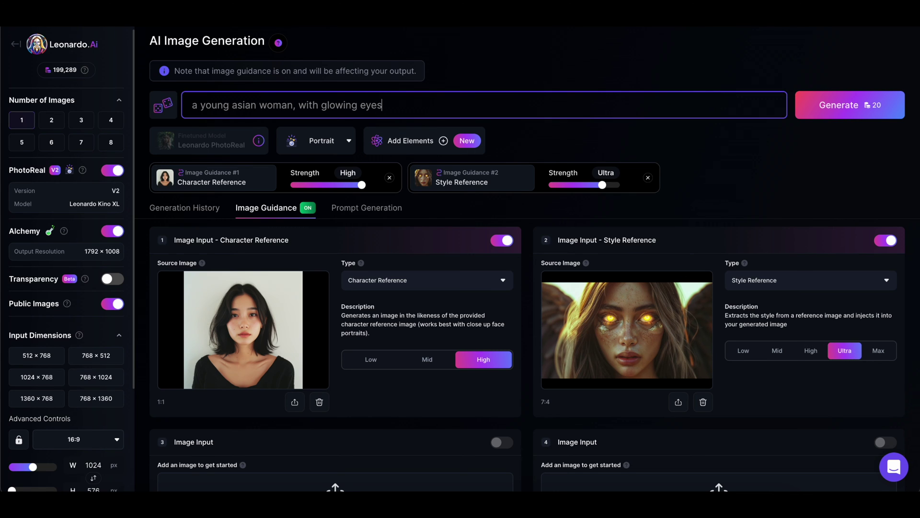
pyautogui.click(425, 360)
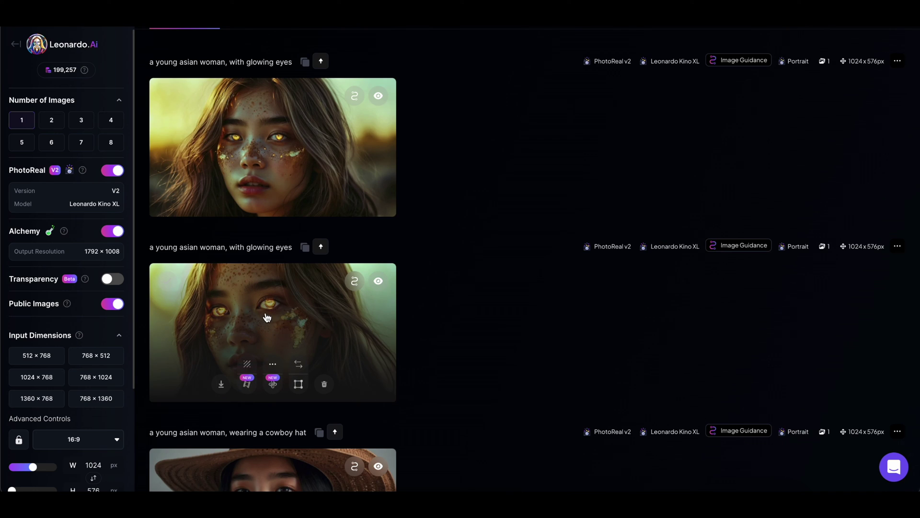
pyautogui.click(268, 318)
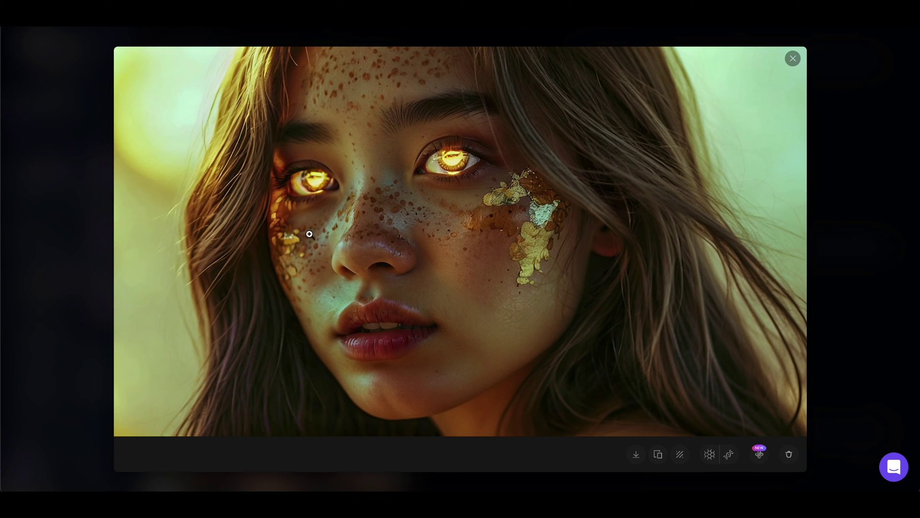
# Step: Browse the enlarged glowing-eyes portraits in the lightbox
pyautogui.click(852, 155)
pyautogui.scroll(1, 388, 216)
pyautogui.click(305, 150)
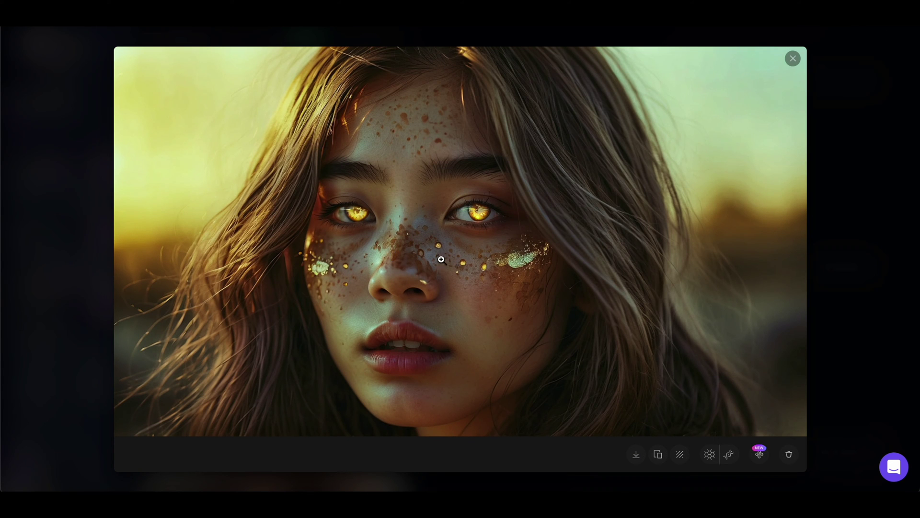
pyautogui.click(871, 166)
pyautogui.click(322, 274)
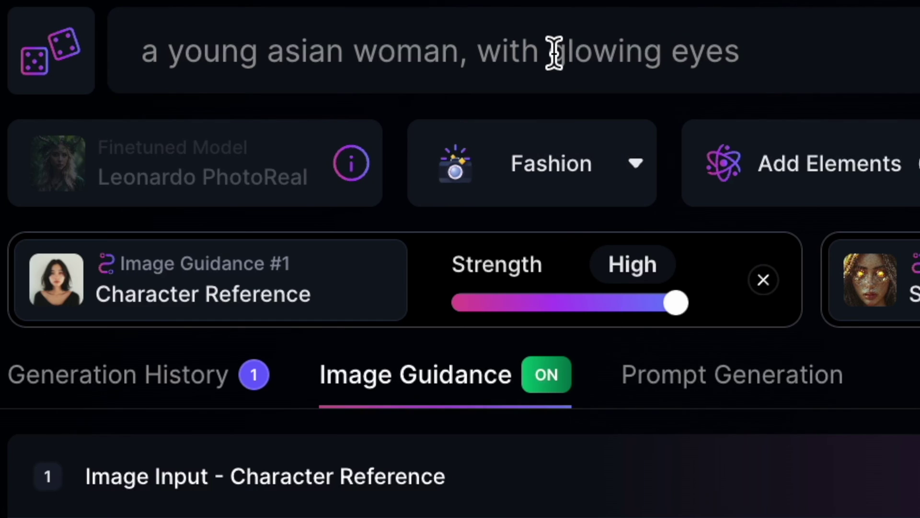
# Step: Change the prompt to 'a yellow dress' and view the new image full size
pyautogui.moveTo(550, 51); pyautogui.dragTo(863, 42)
pyautogui.write('a yell')
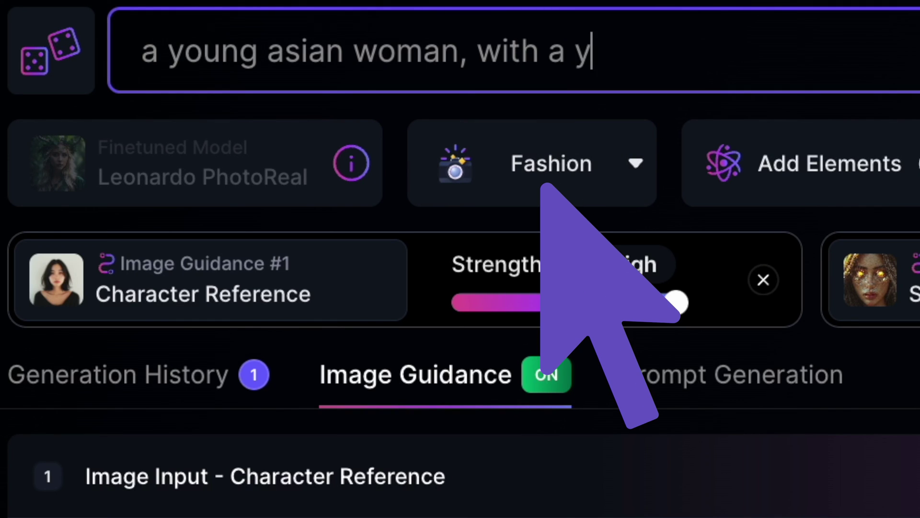
pyautogui.write('ow dre')
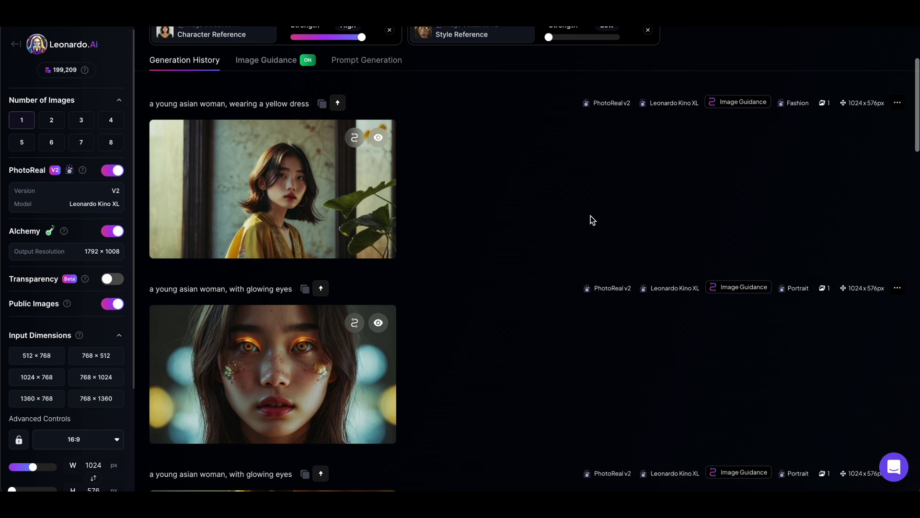
pyautogui.click(365, 187)
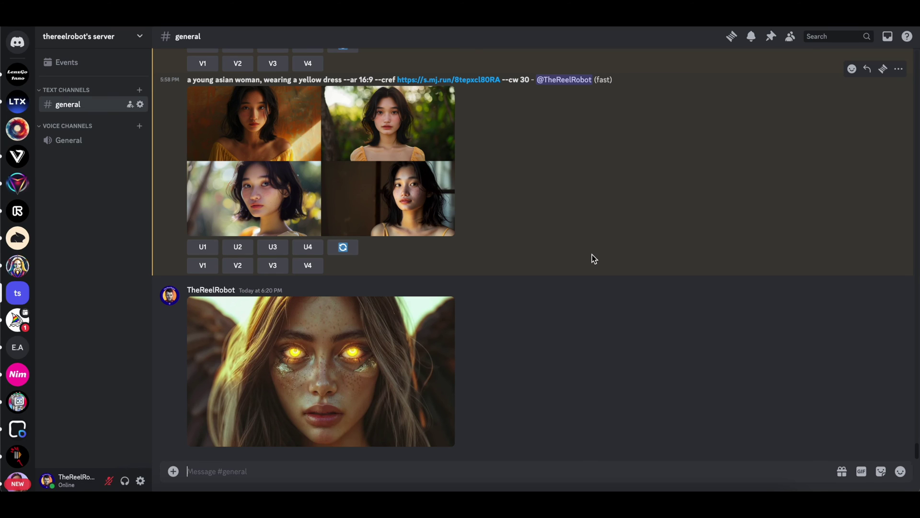
# Step: Start a new /imagine from the copied yellow dress prompt and begin an --sref parameter
pyautogui.moveTo(532, 79); pyautogui.dragTo(179, 76)
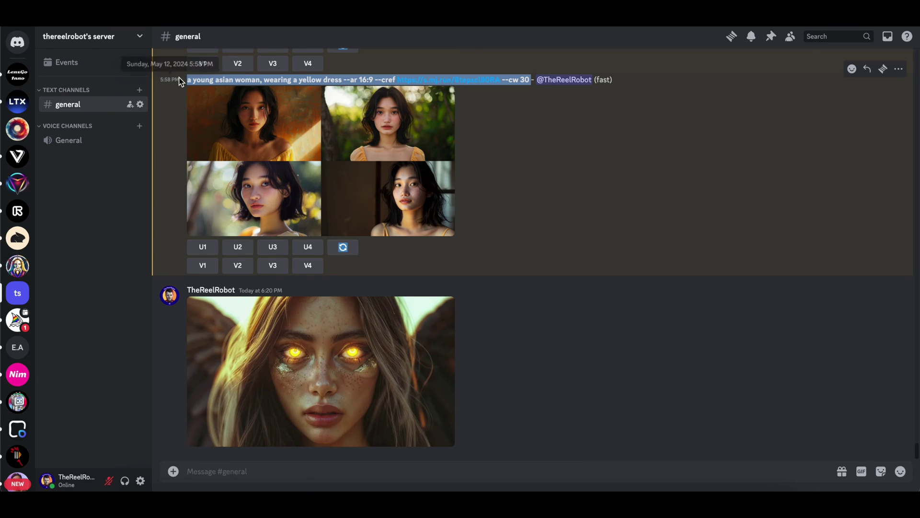
pyautogui.hotkey('ctrl', 'c')
pyautogui.click(327, 475)
pyautogui.write('/ima')
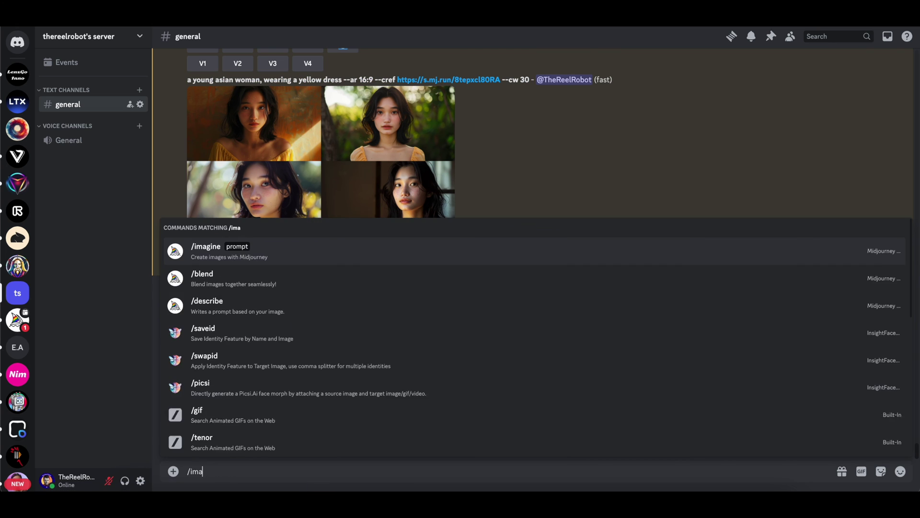
pyautogui.press('Return')
pyautogui.hotkey('ctrl', 'v')
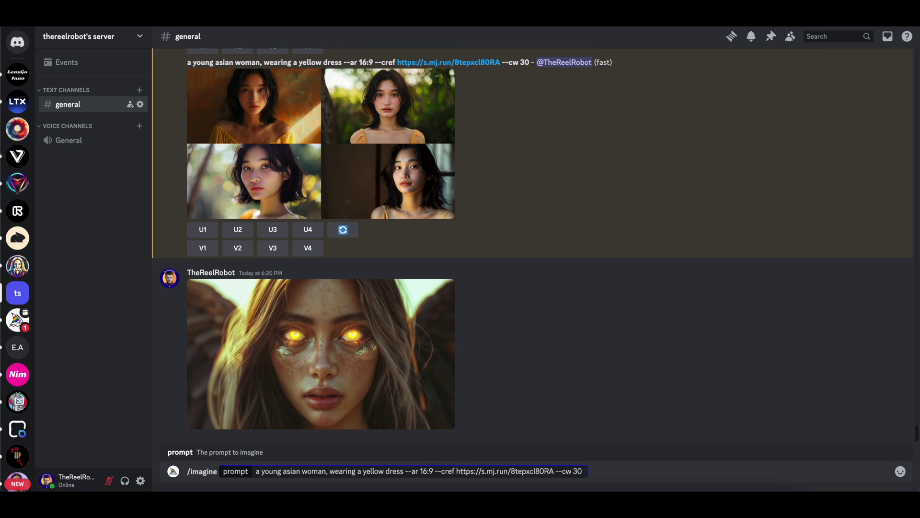
pyautogui.write('--sref')
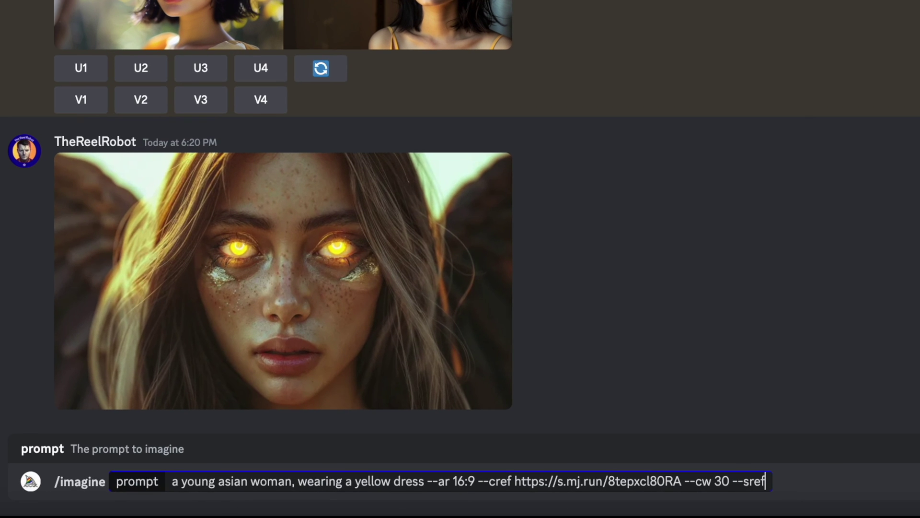
# Step: Copy the glowing-eyes portrait's image address to use as the style reference
pyautogui.click(365, 261)
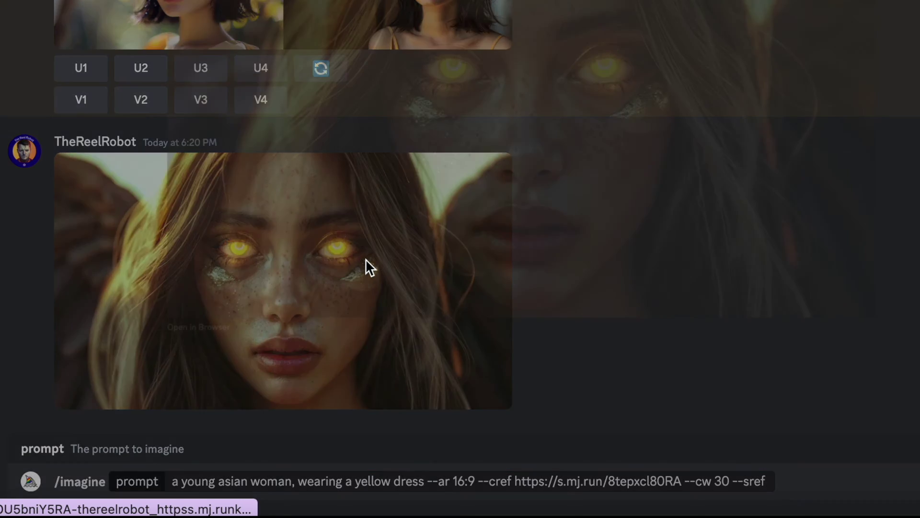
pyautogui.rightClick(590, 105)
pyautogui.click(681, 186)
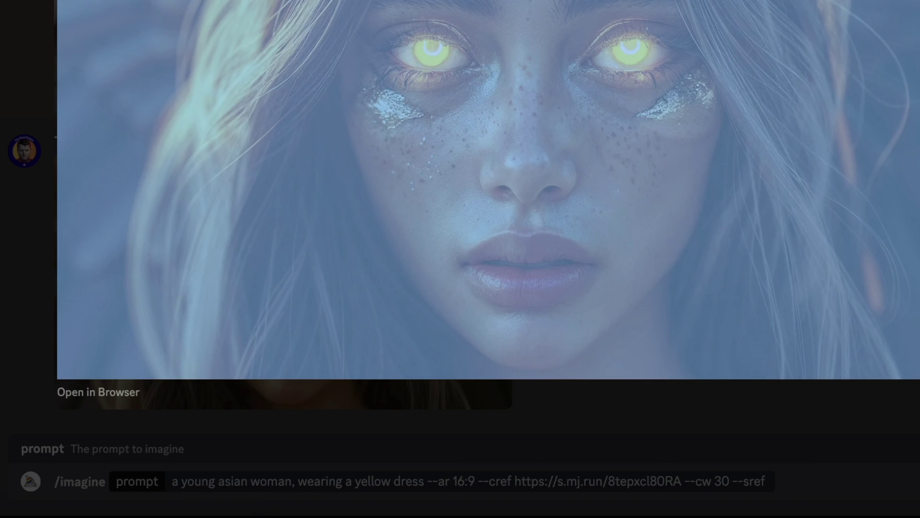
pyautogui.press('Escape')
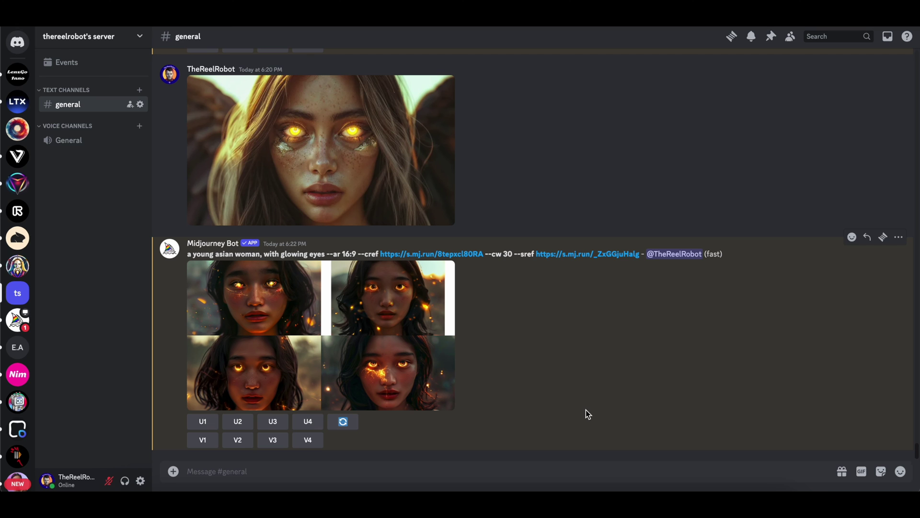
# Step: Rerun the glowing-eyes prompt with --cw 100 and --sw 40, then preview the new grid
pyautogui.moveTo(640, 254); pyautogui.dragTo(187, 253)
pyautogui.click(272, 471)
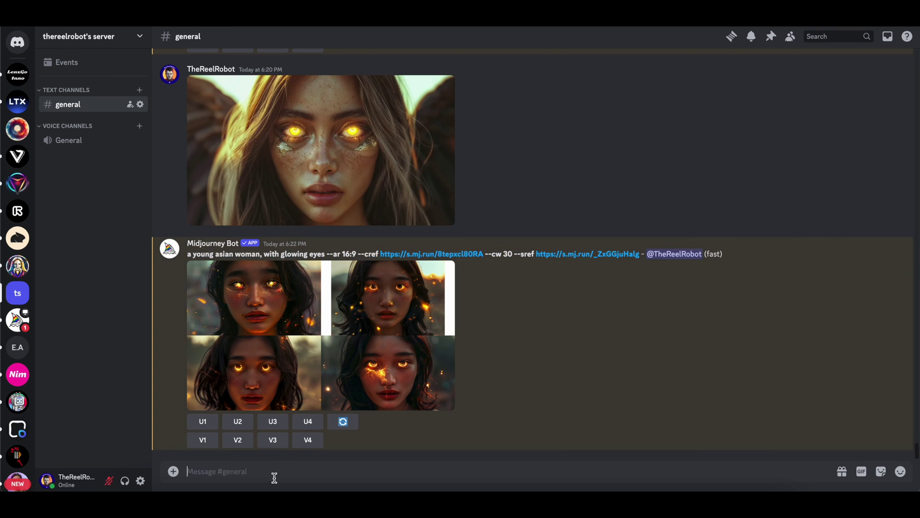
pyautogui.write('/imagine')
pyautogui.press('Tab')
pyautogui.hotkey('ctrl', 'v')
pyautogui.doubleClick(565, 471)
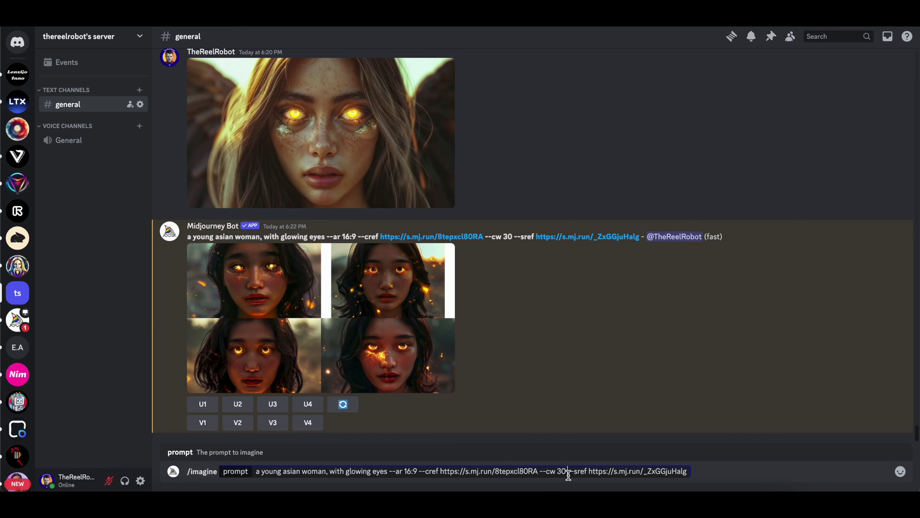
pyautogui.press('BackSpace')
pyautogui.write('100')
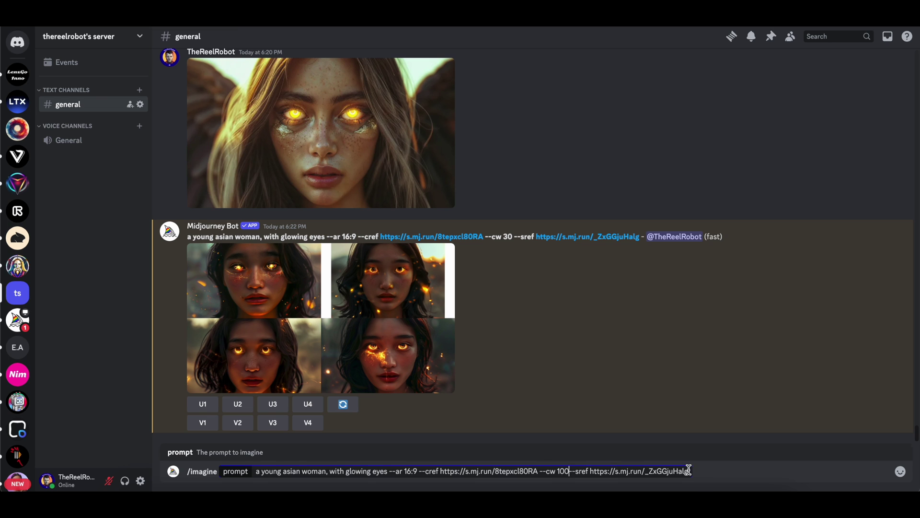
pyautogui.write(' --s')
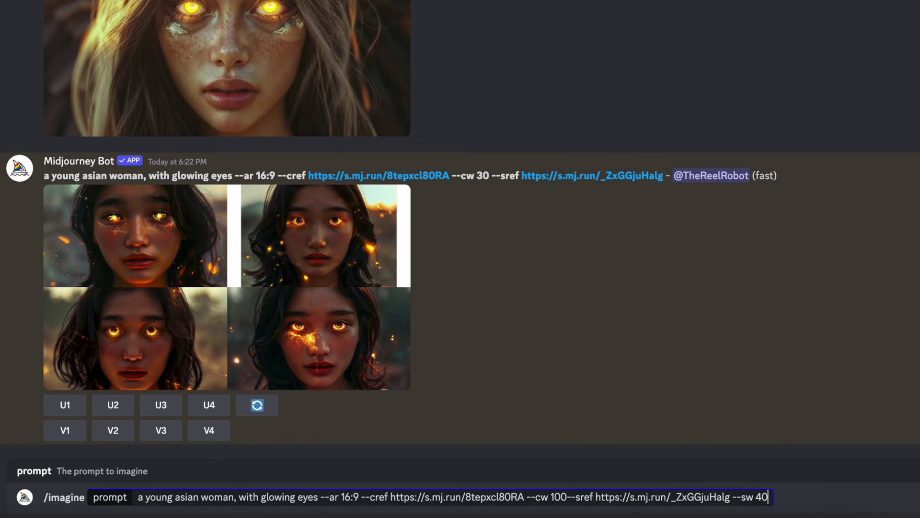
pyautogui.write('w 40')
pyautogui.press('Return')
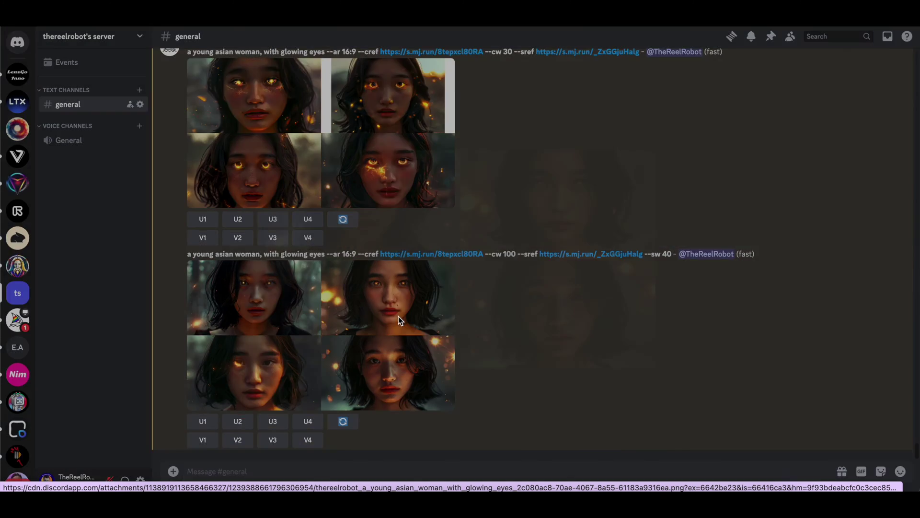
pyautogui.click(401, 319)
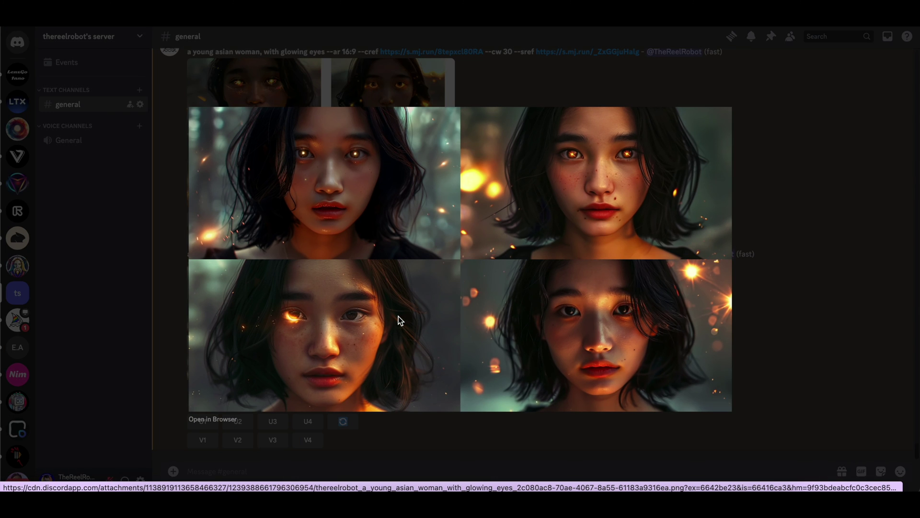
pyautogui.click(802, 160)
# Step: Submit /imagine with the character link as image prompt, 'a young asian woman, with glowing eyes', --ar 16:9, --sref, --sw 40, --iw 1.7
pyautogui.moveTo(484, 253); pyautogui.dragTo(380, 254)
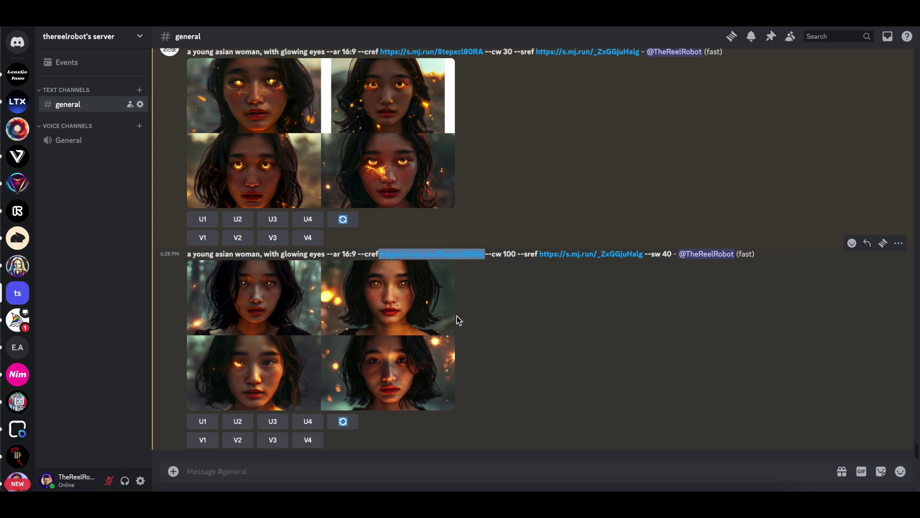
pyautogui.hotkey('ctrl', 'c')
pyautogui.click(330, 471)
pyautogui.write('/imagine')
pyautogui.hotkey('ctrl', 'v')
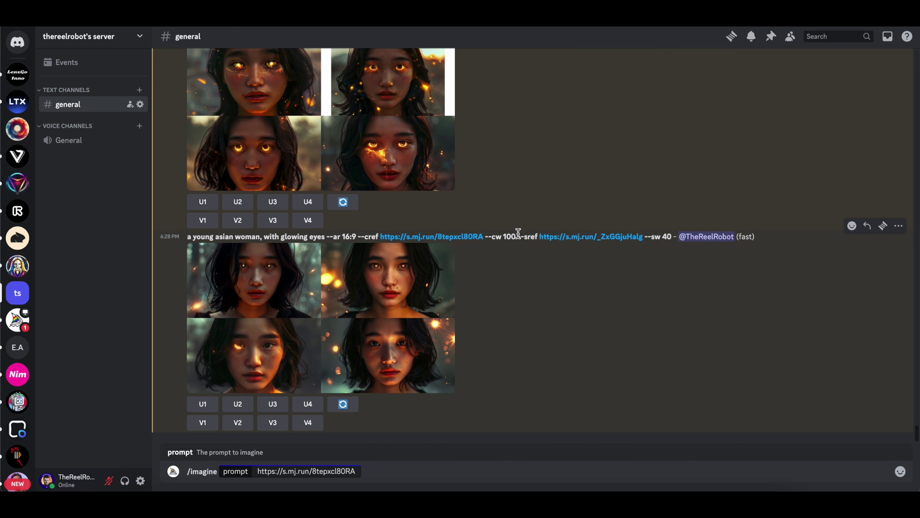
pyautogui.moveTo(518, 233); pyautogui.dragTo(582, 237)
pyautogui.write('a young asian woman, with glowing eyes --ar 16:9 --sref https://s.mj.run/_ZxGGjuHalg --sw 40')
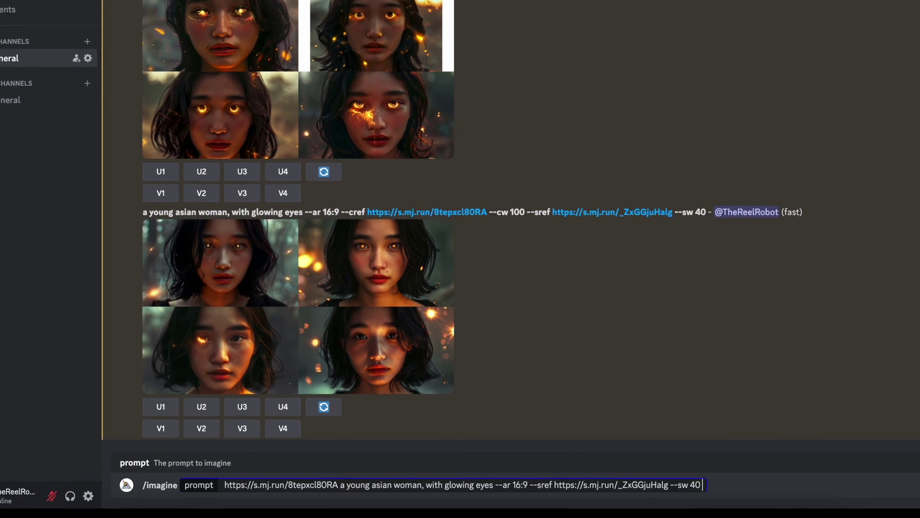
pyautogui.write(' --')
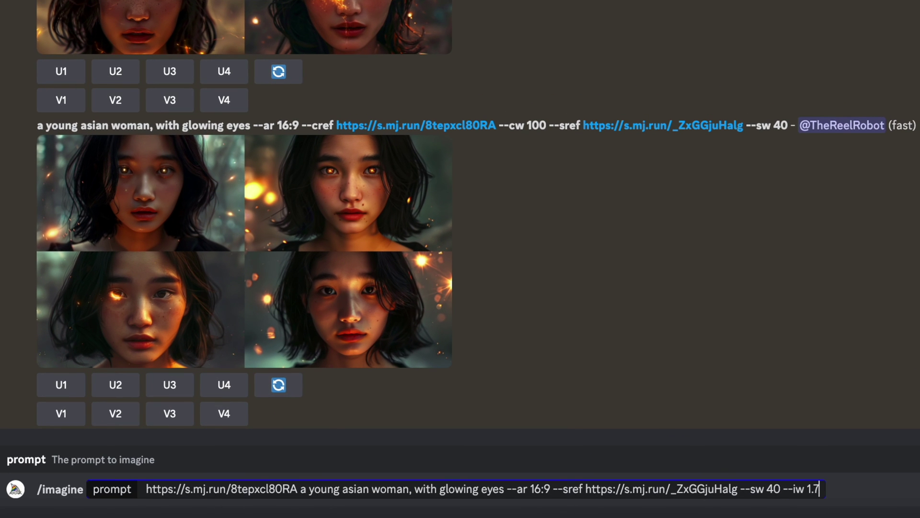
pyautogui.write('iw 1.7')
pyautogui.press('Return')
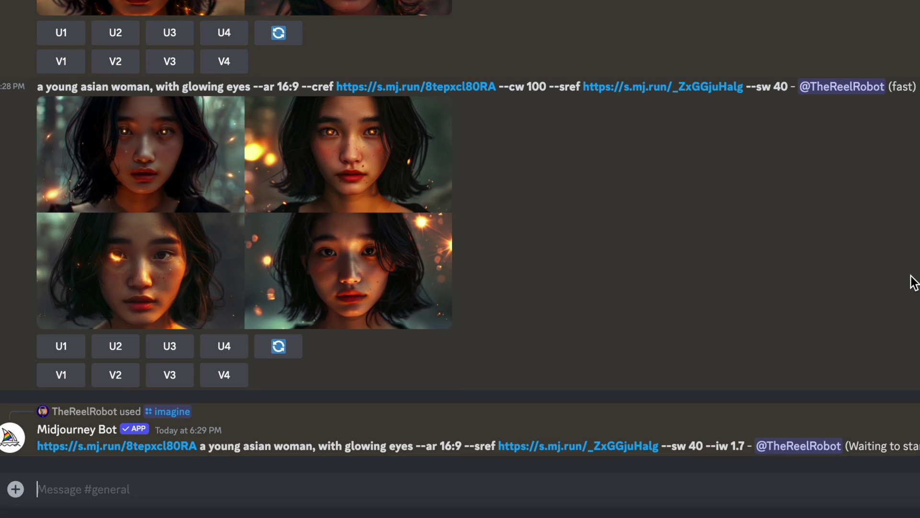